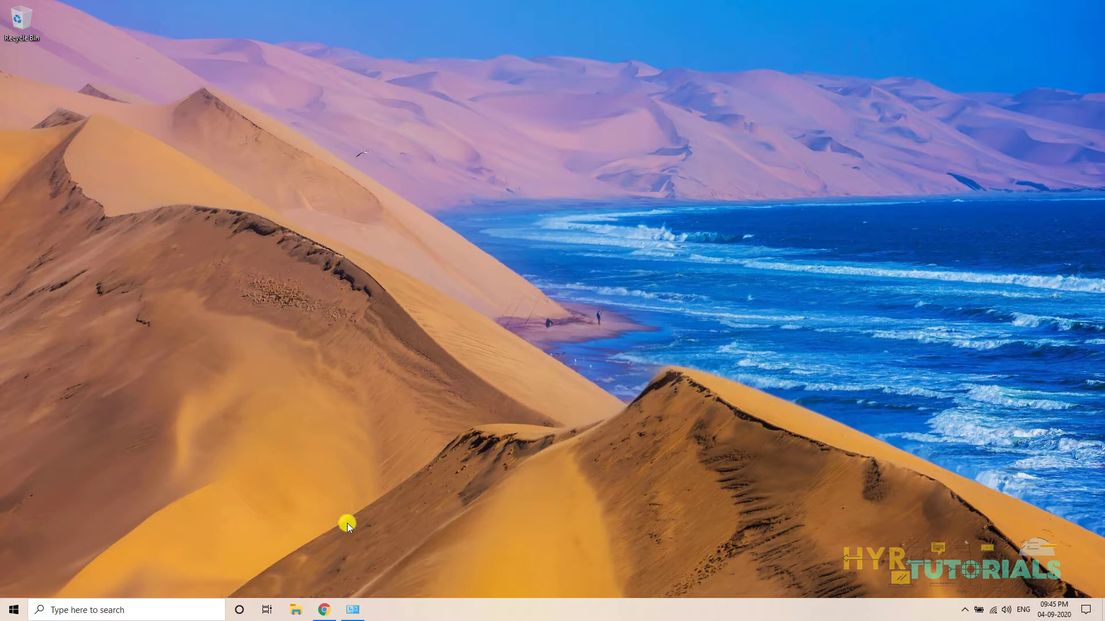
- Check the computer's Windows edition and system type in the System window, then minimize it
{"action": "left_click", "coordinate": [356, 608]}
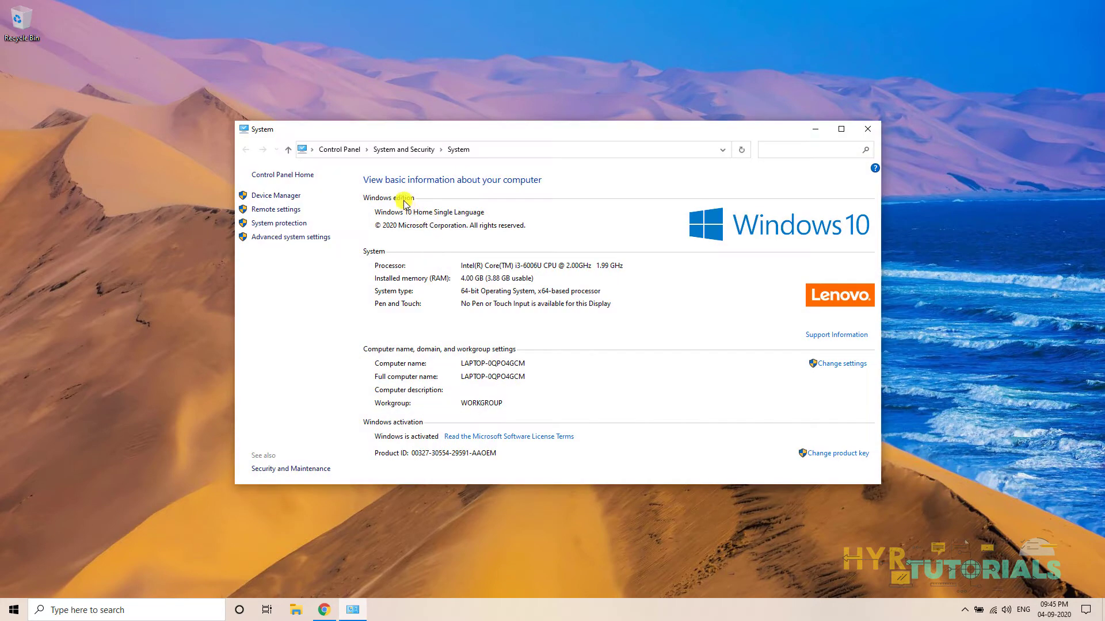
{"action": "left_click", "coordinate": [815, 128]}
- Switch to Chrome, search Google for "javase downloads" and open Oracle's Java SE Downloads result
{"action": "left_click", "coordinate": [324, 610]}
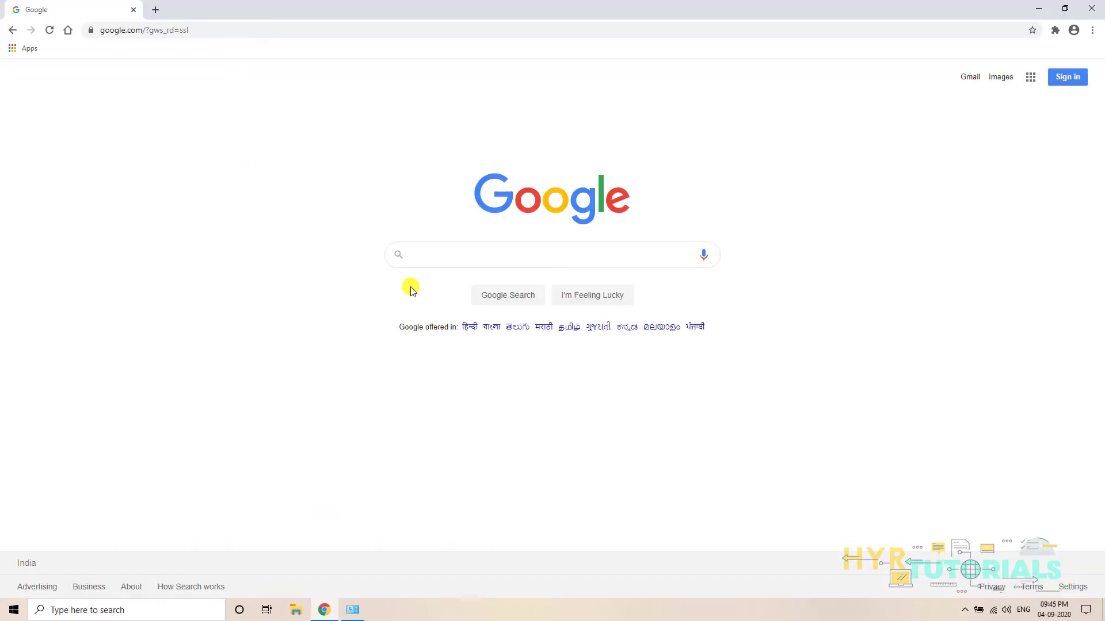
{"action": "left_click", "coordinate": [424, 256]}
{"action": "type", "text": "jav"}
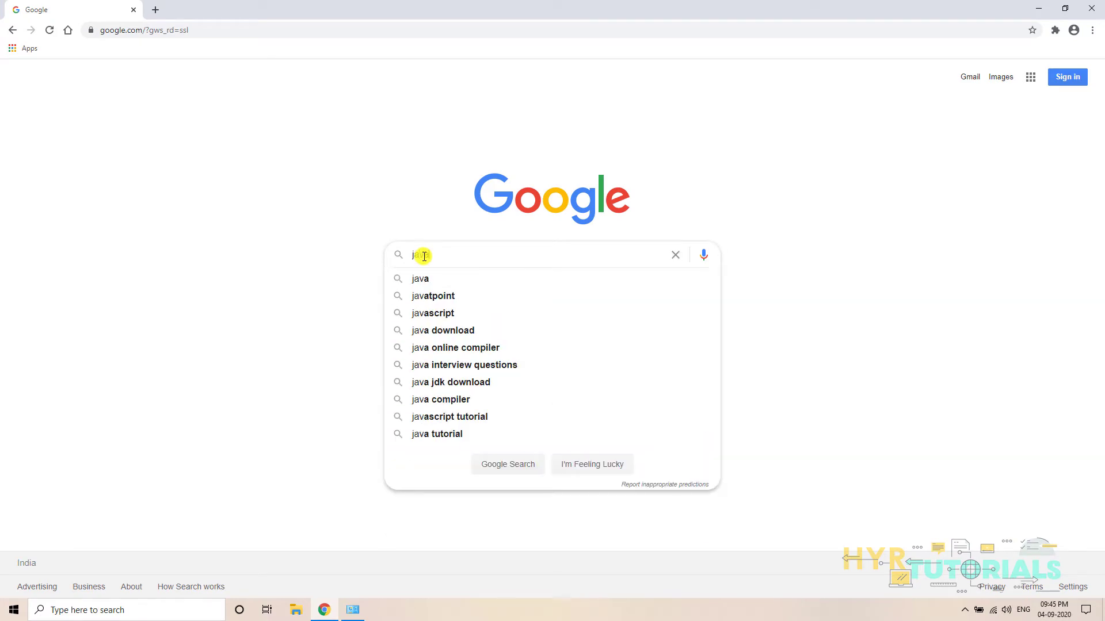
{"action": "type", "text": "a se downloads"}
{"action": "key", "text": "Return"}
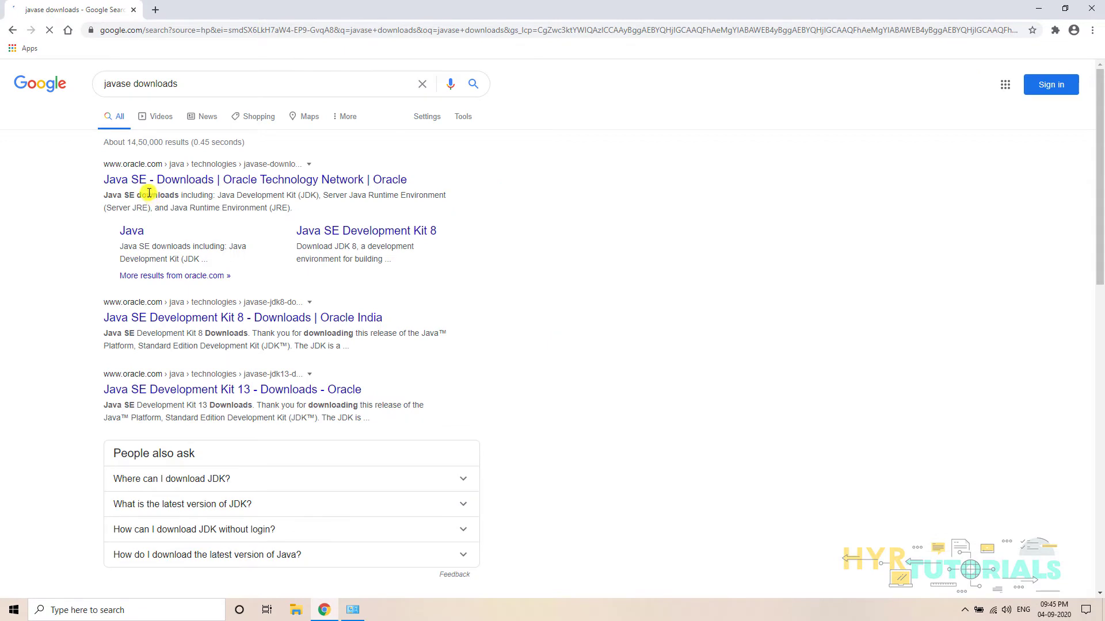
{"action": "left_click", "coordinate": [157, 186]}
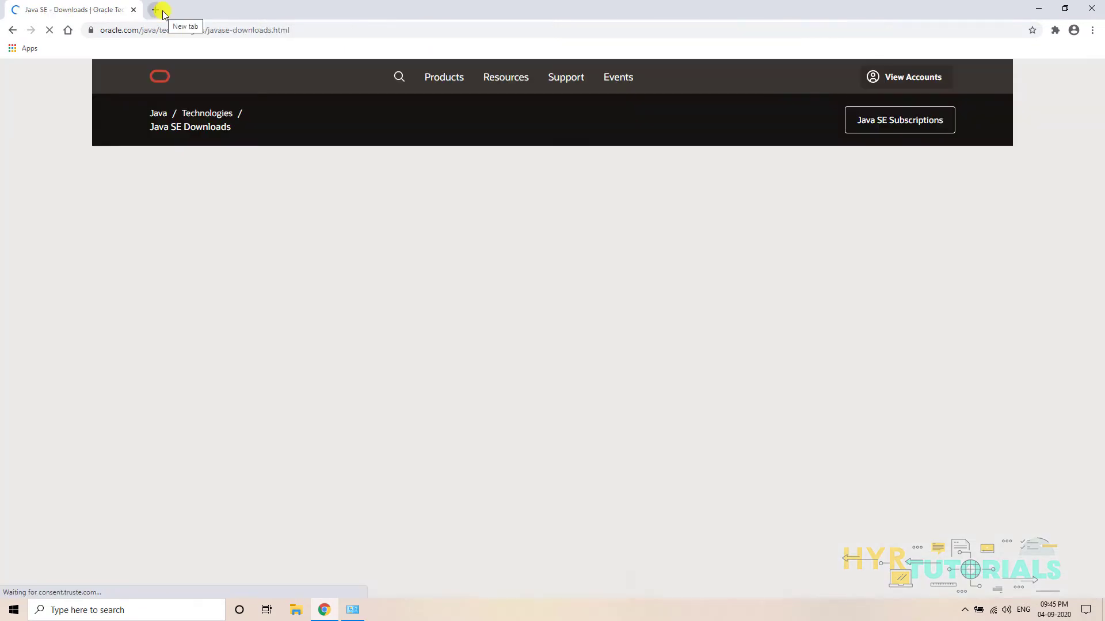
- In a new tab, go to oracle.com and open the Java SE Downloads page by way of the Java product page
{"action": "left_click", "coordinate": [155, 10]}
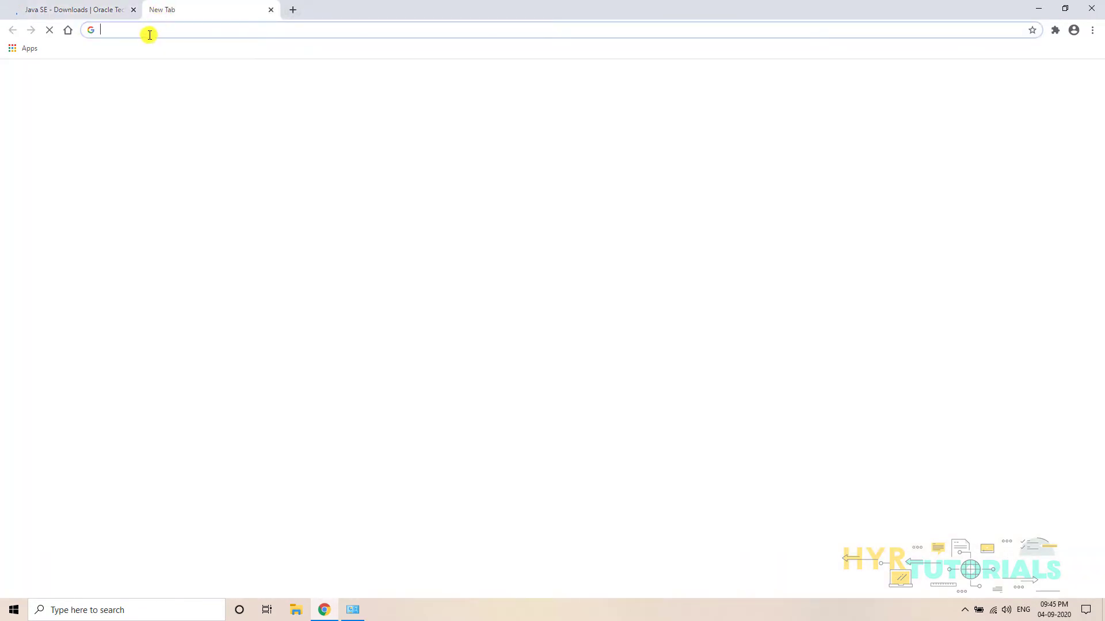
{"action": "type", "text": "oracle.com"}
{"action": "key", "text": "Return"}
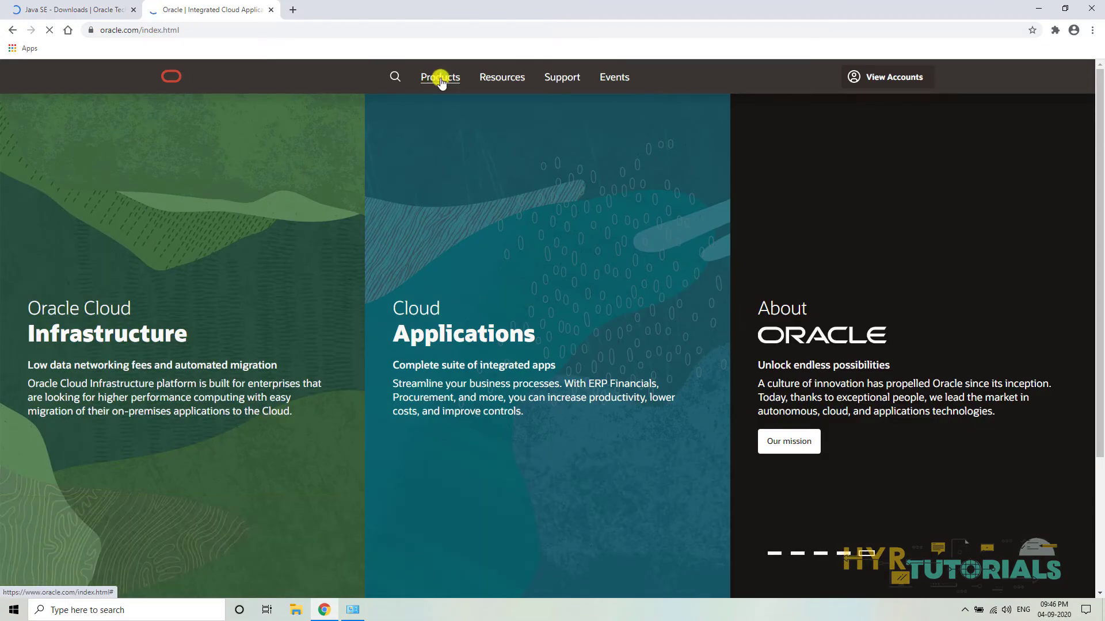
{"action": "left_click", "coordinate": [440, 80]}
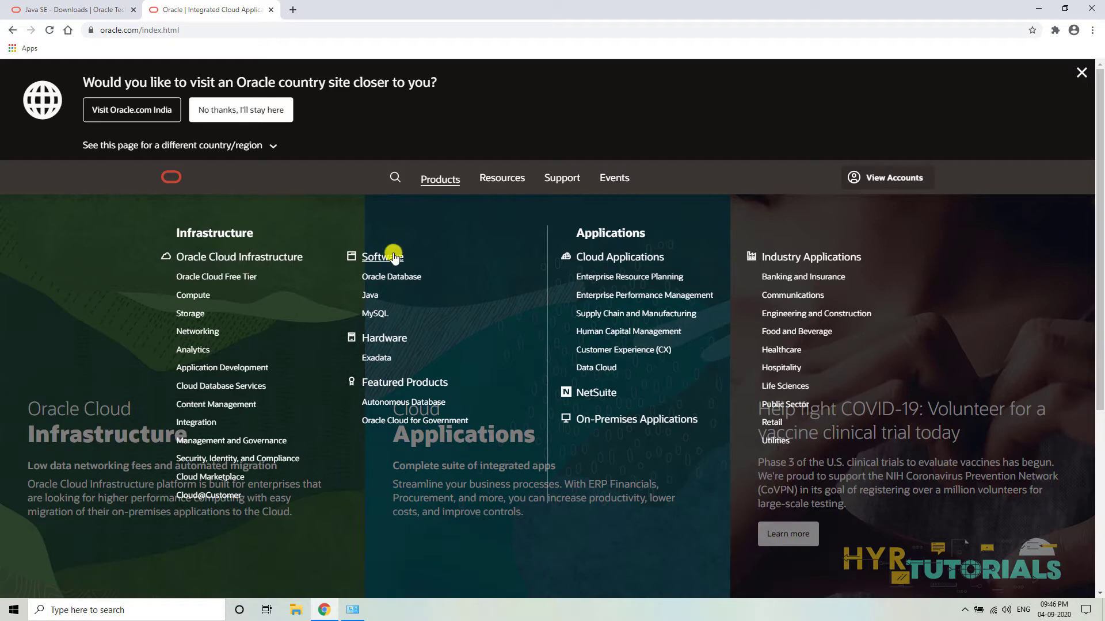
{"action": "left_click", "coordinate": [372, 296]}
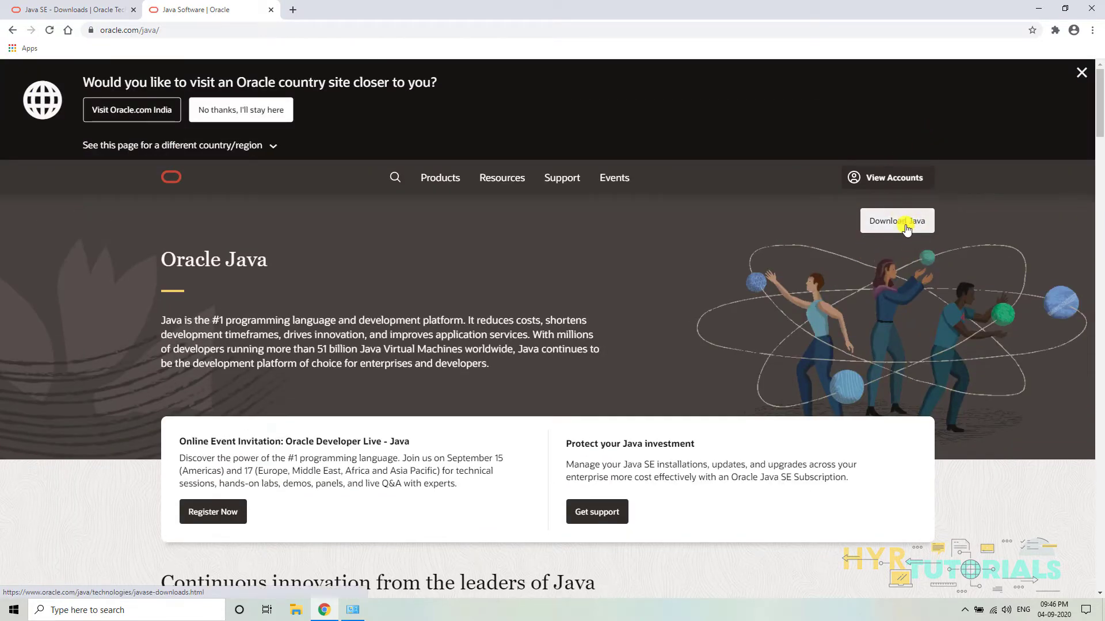
{"action": "left_click", "coordinate": [905, 224]}
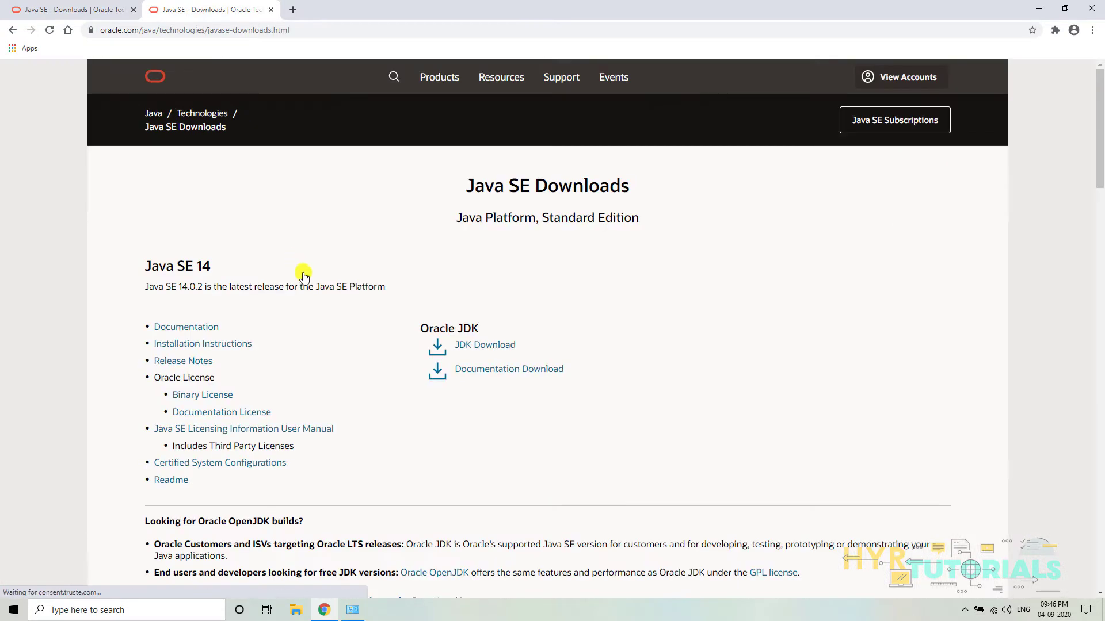
- Compare the Java SE Downloads pages open in the two browser tabs
{"action": "left_click", "coordinate": [69, 5]}
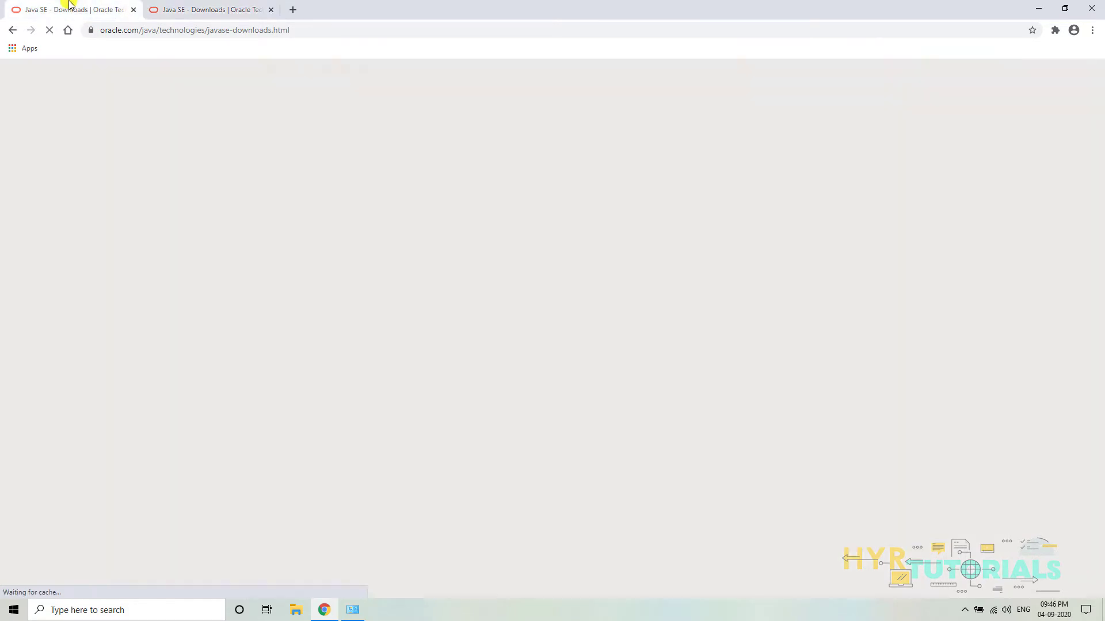
{"action": "scroll", "coordinate": [291, 413], "scroll_direction": "down", "scroll_amount": 2}
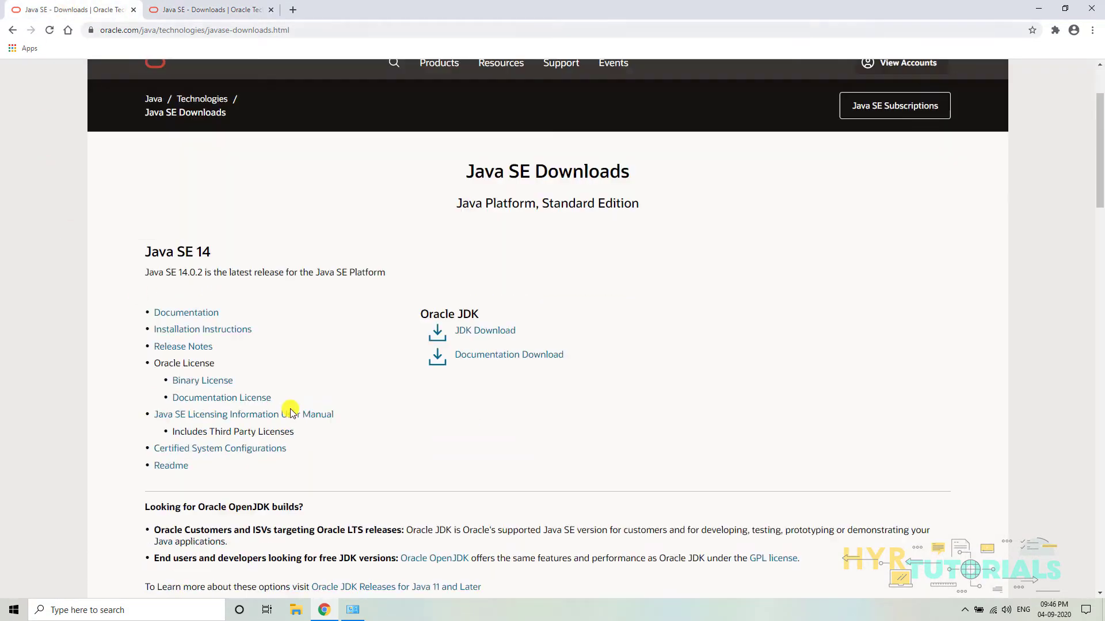
{"action": "left_click", "coordinate": [207, 9]}
{"action": "left_click", "coordinate": [68, 5]}
{"action": "left_click", "coordinate": [161, 5]}
{"action": "left_click", "coordinate": [115, 10]}
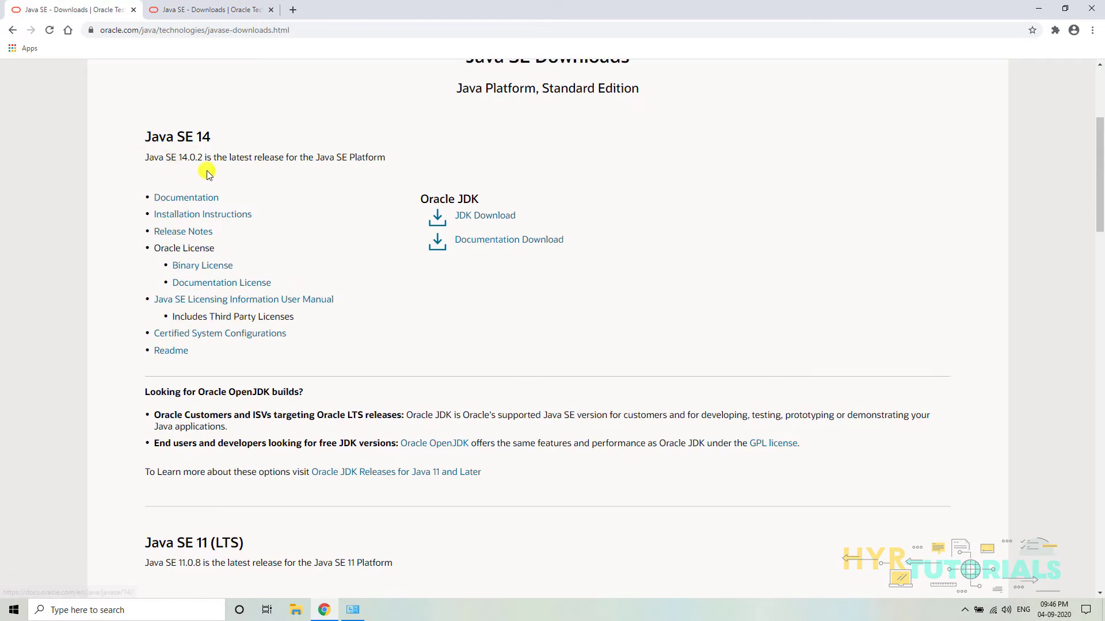
- Examine the Java SE 11 (LTS) and Java SE 8u261 sections and the download options offered for each release
{"action": "scroll", "coordinate": [199, 247], "scroll_direction": "down", "scroll_amount": 3}
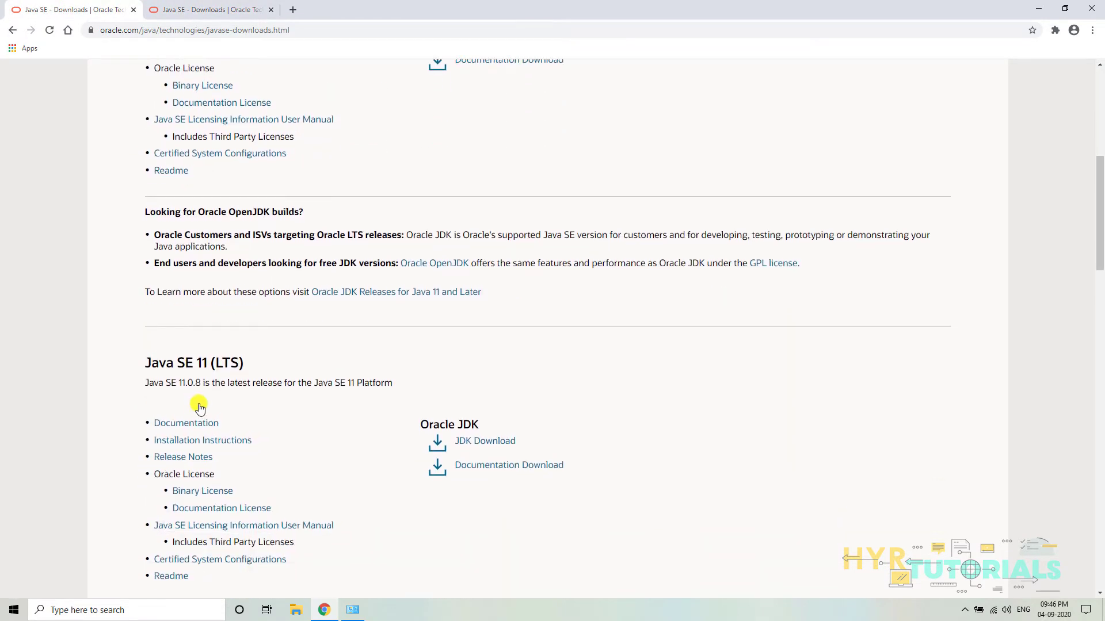
{"action": "scroll", "coordinate": [200, 407], "scroll_direction": "down", "scroll_amount": 4}
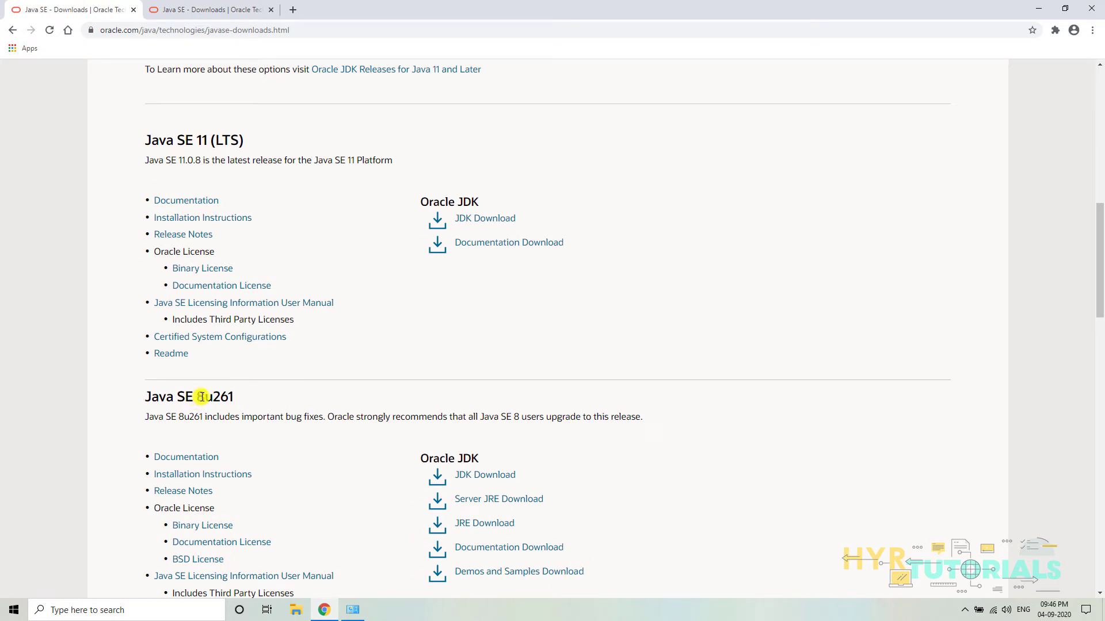
{"action": "scroll", "coordinate": [234, 318], "scroll_direction": "up", "scroll_amount": 1}
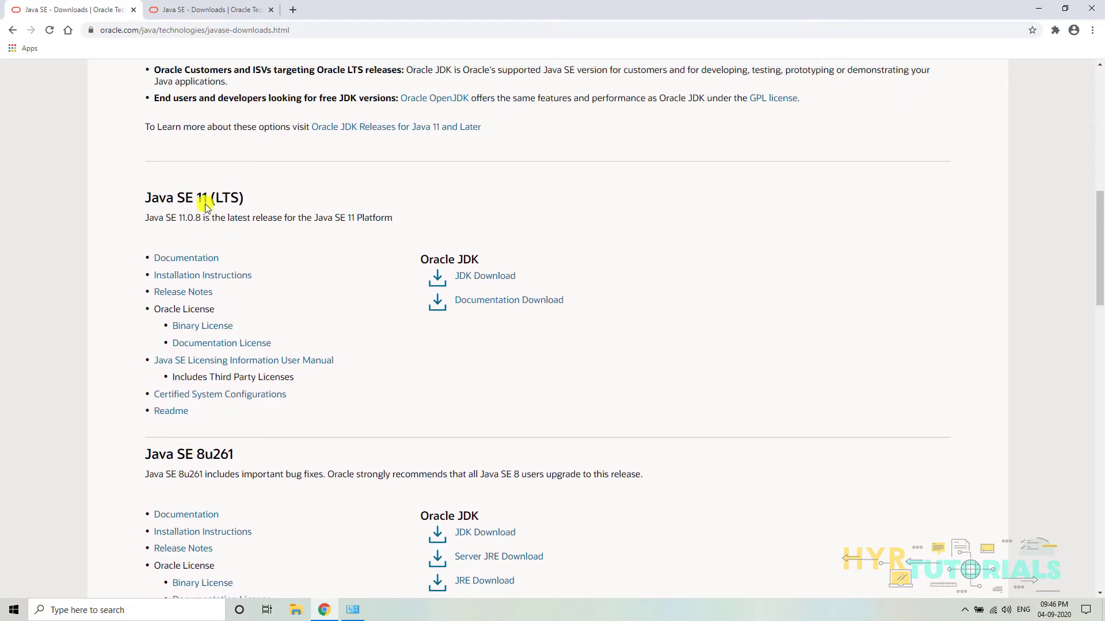
{"action": "left_click_drag", "start_coordinate": [212, 198], "coordinate": [150, 199]}
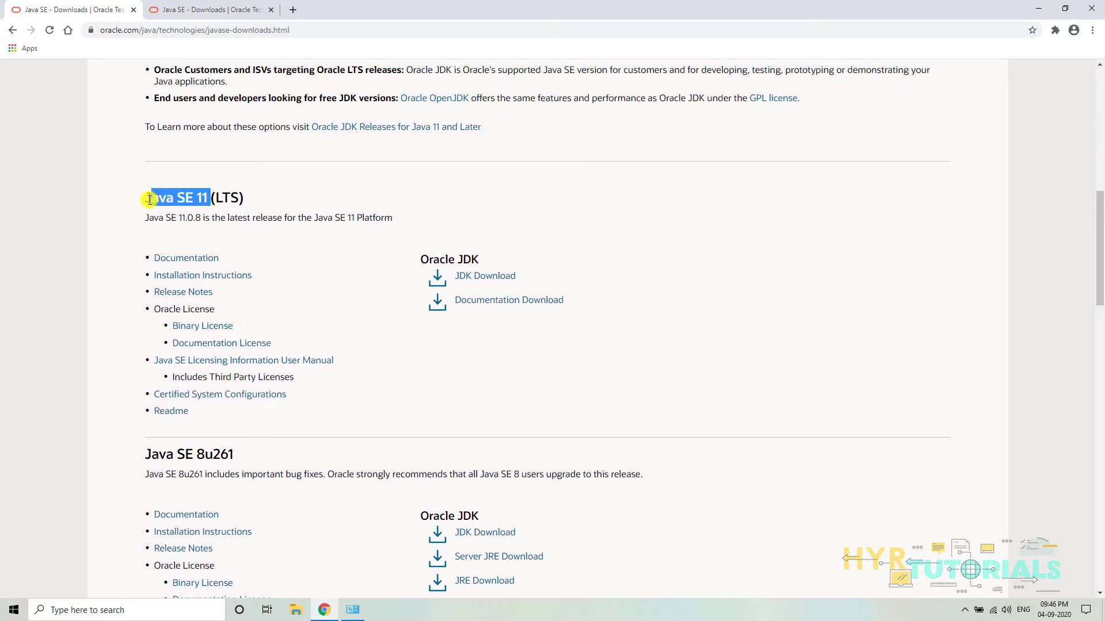
{"action": "left_click", "coordinate": [278, 198]}
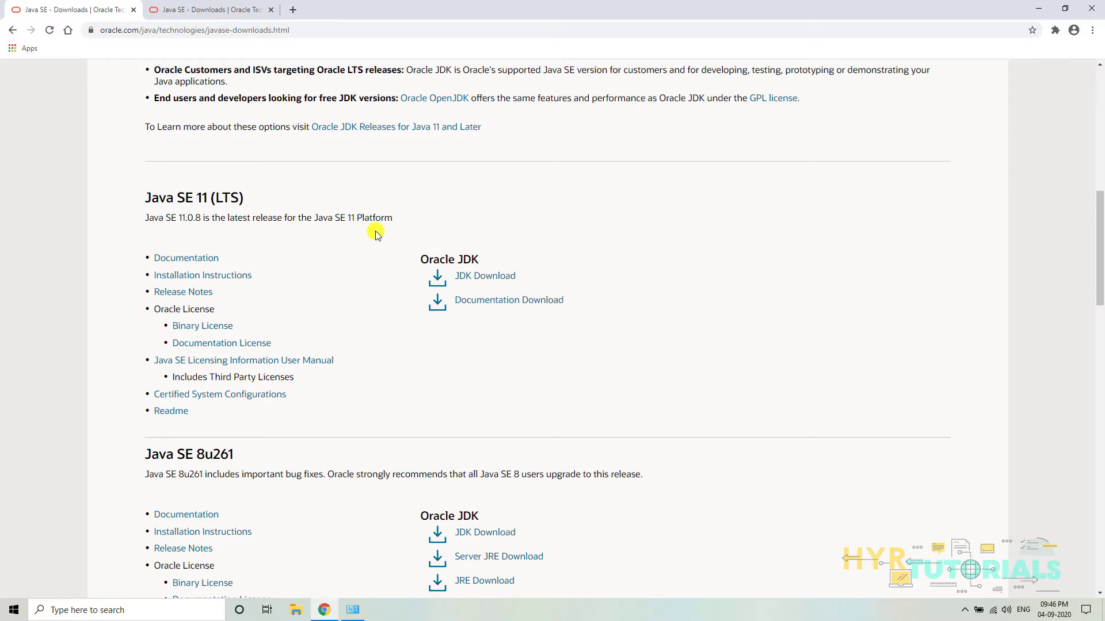
{"action": "scroll", "coordinate": [347, 254], "scroll_direction": "down", "scroll_amount": 1}
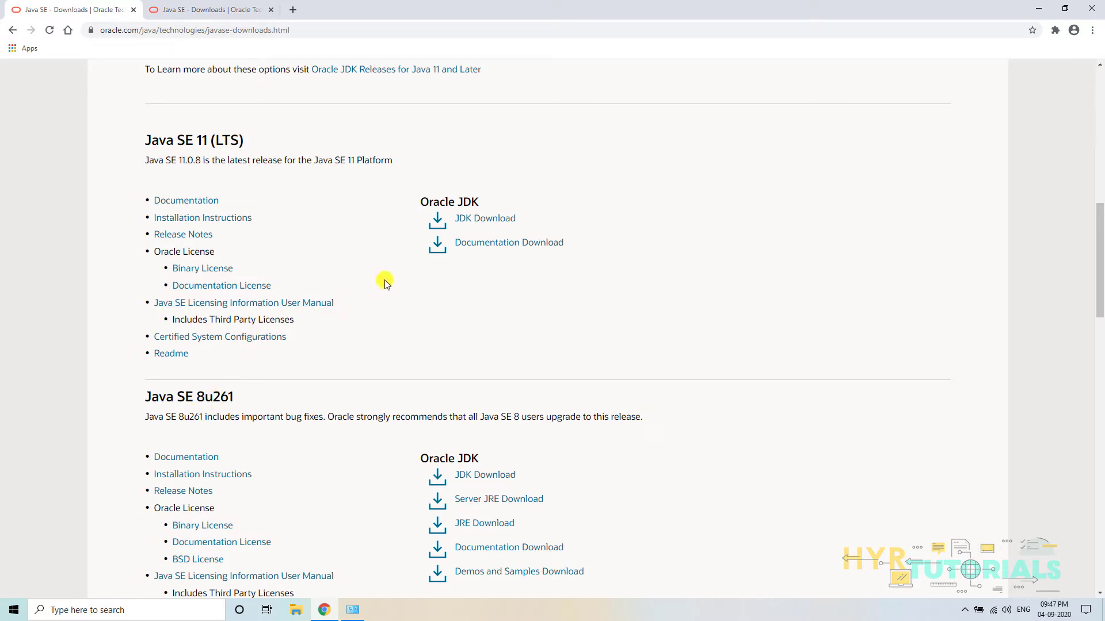
{"action": "scroll", "coordinate": [465, 227], "scroll_direction": "down", "scroll_amount": 1}
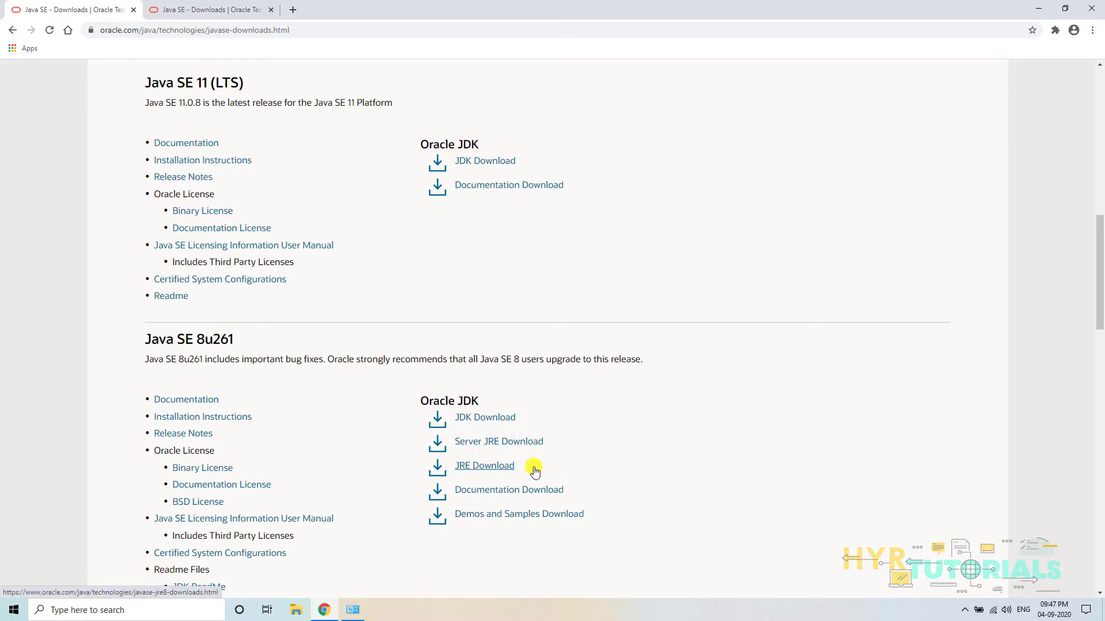
{"action": "scroll", "coordinate": [547, 460], "scroll_direction": "down", "scroll_amount": 1}
{"action": "scroll", "coordinate": [403, 403], "scroll_direction": "up", "scroll_amount": 1}
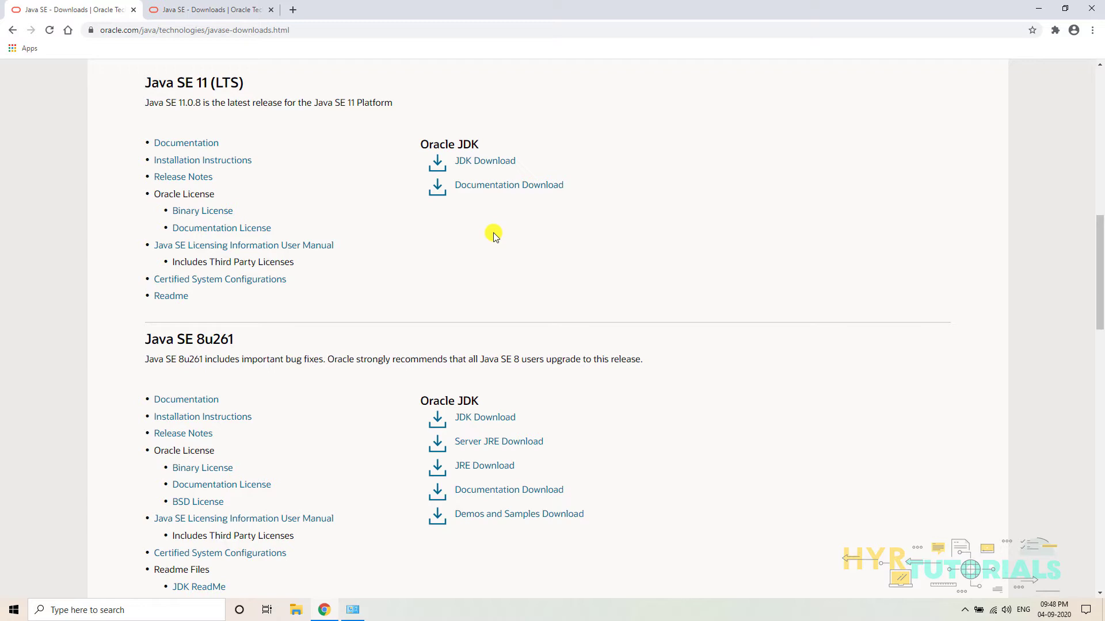
{"action": "scroll", "coordinate": [494, 236], "scroll_direction": "up", "scroll_amount": 1}
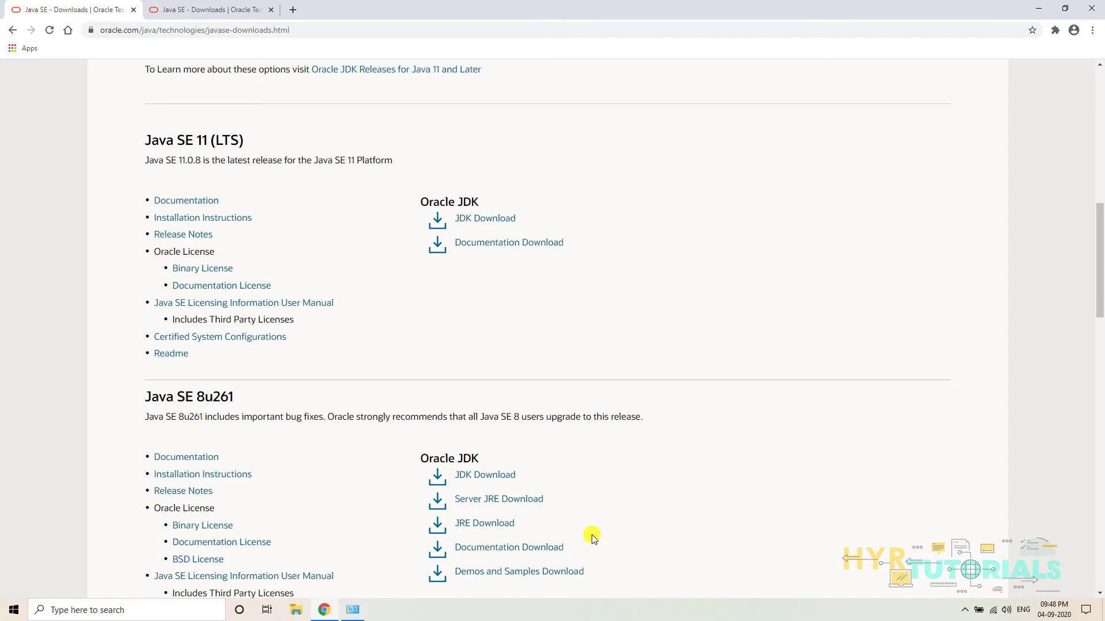
{"action": "scroll", "coordinate": [391, 437], "scroll_direction": "up", "scroll_amount": 1}
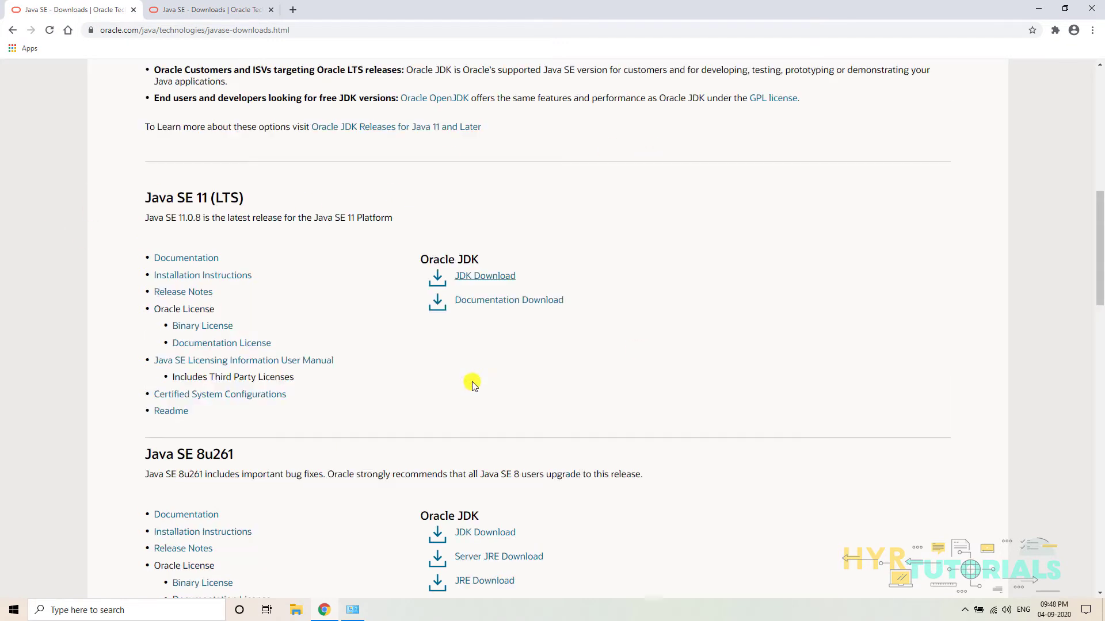
- Open the JDK download page for Java SE 11 (LTS) and bring its package list into view
{"action": "left_click", "coordinate": [470, 278]}
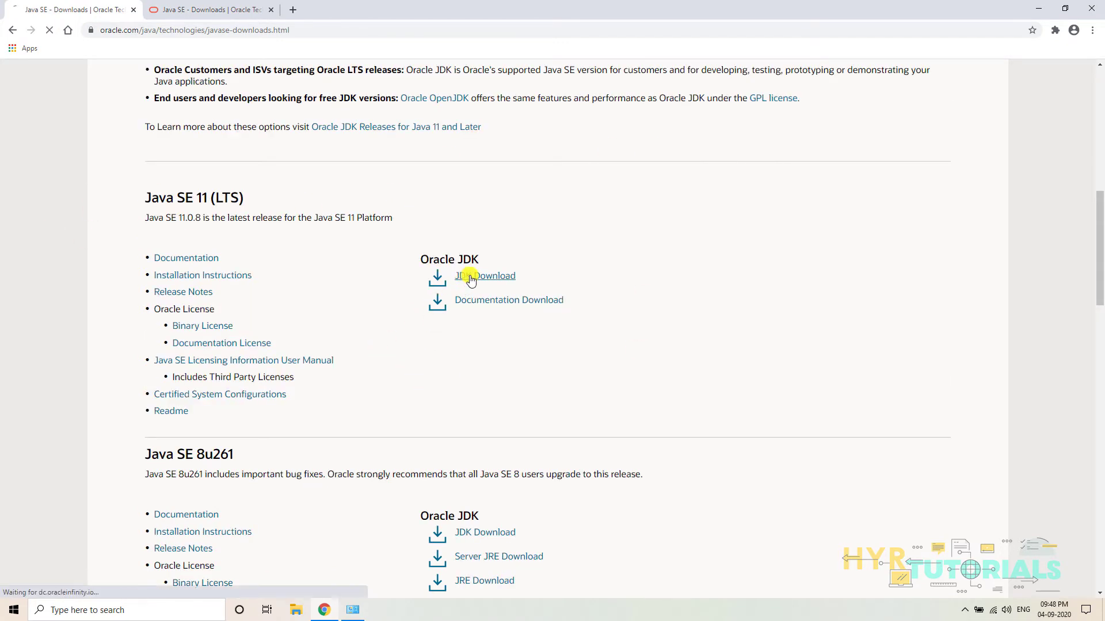
{"action": "scroll", "coordinate": [449, 351], "scroll_direction": "down", "scroll_amount": 1}
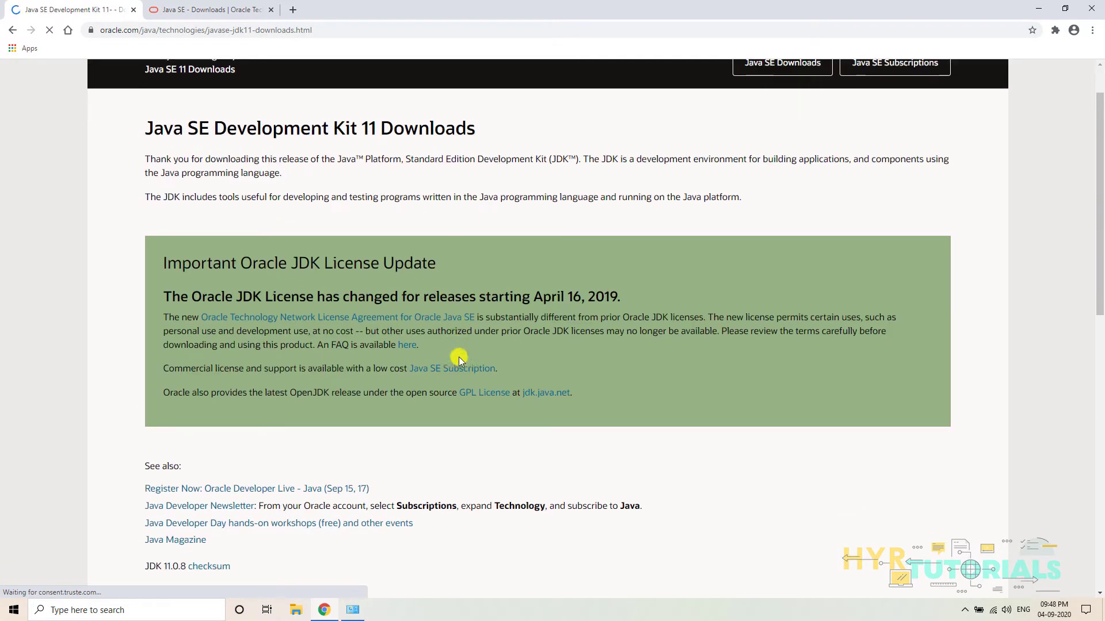
{"action": "scroll", "coordinate": [357, 427], "scroll_direction": "down", "scroll_amount": 1}
{"action": "scroll", "coordinate": [356, 427], "scroll_direction": "down", "scroll_amount": 2}
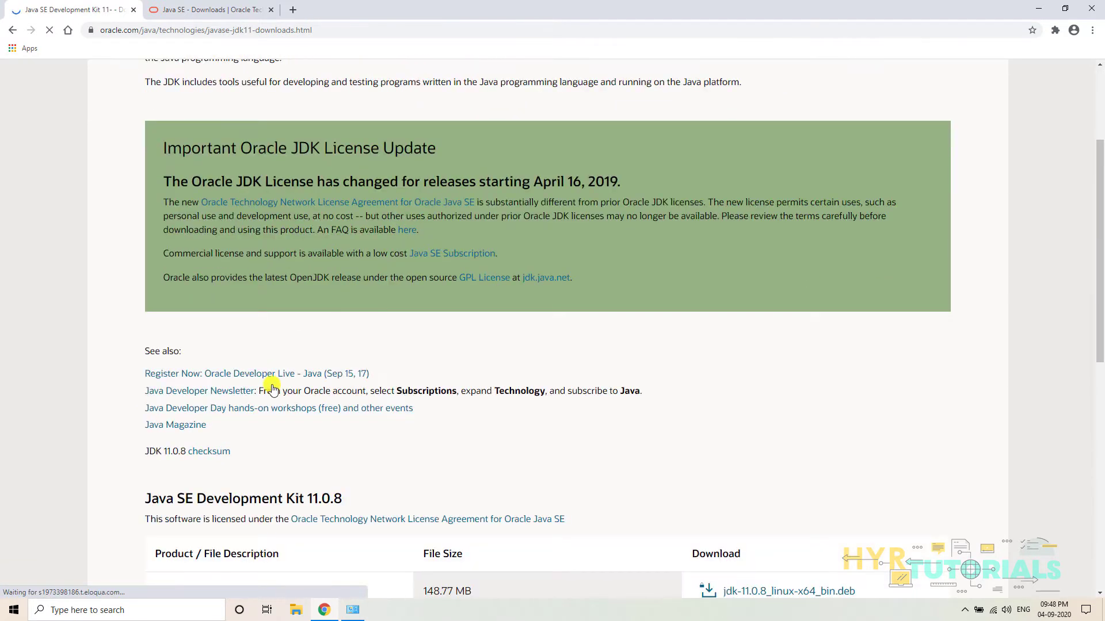
{"action": "scroll", "coordinate": [321, 354], "scroll_direction": "down", "scroll_amount": 3}
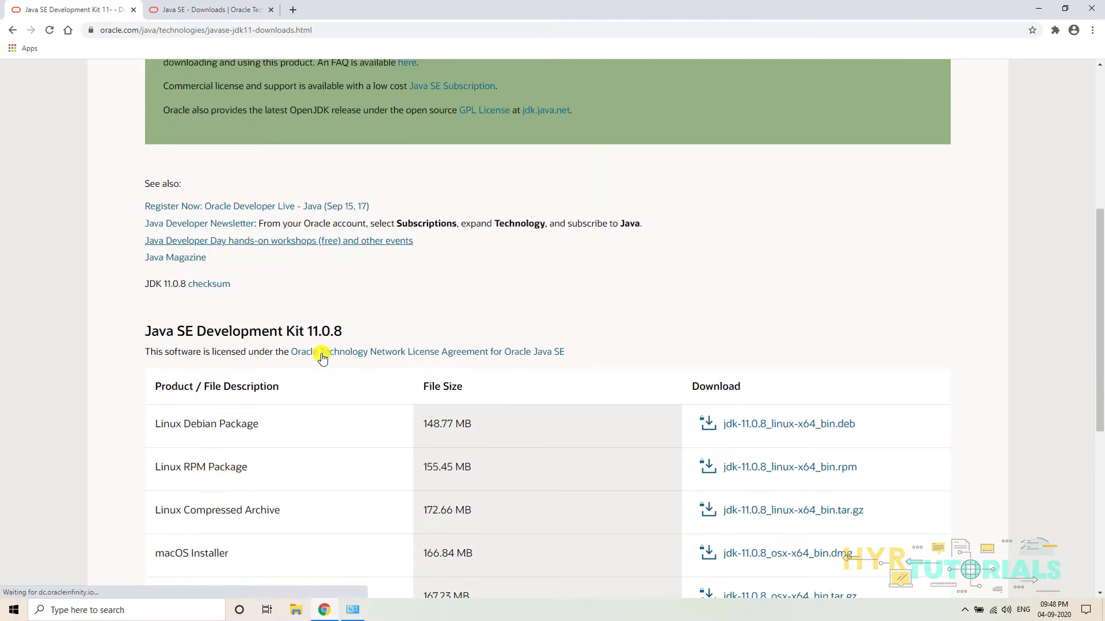
- In the second Java SE Downloads tab, open the JDK download page for Java SE 8u261
{"action": "left_click", "coordinate": [200, 14]}
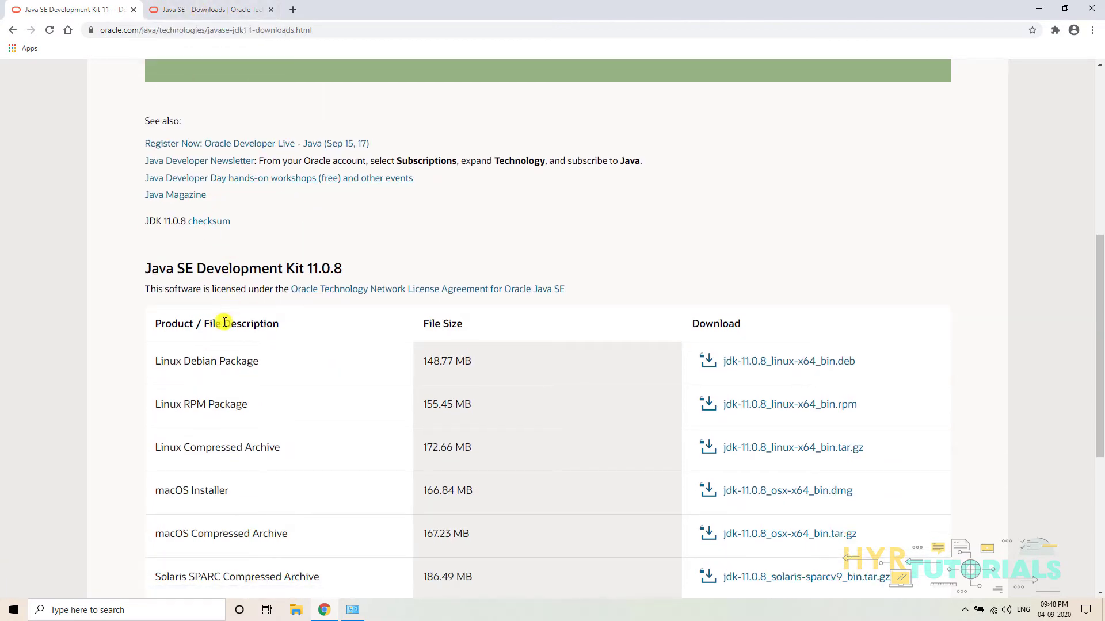
{"action": "scroll", "coordinate": [291, 397], "scroll_direction": "down", "scroll_amount": 4}
{"action": "scroll", "coordinate": [313, 399], "scroll_direction": "down", "scroll_amount": 5}
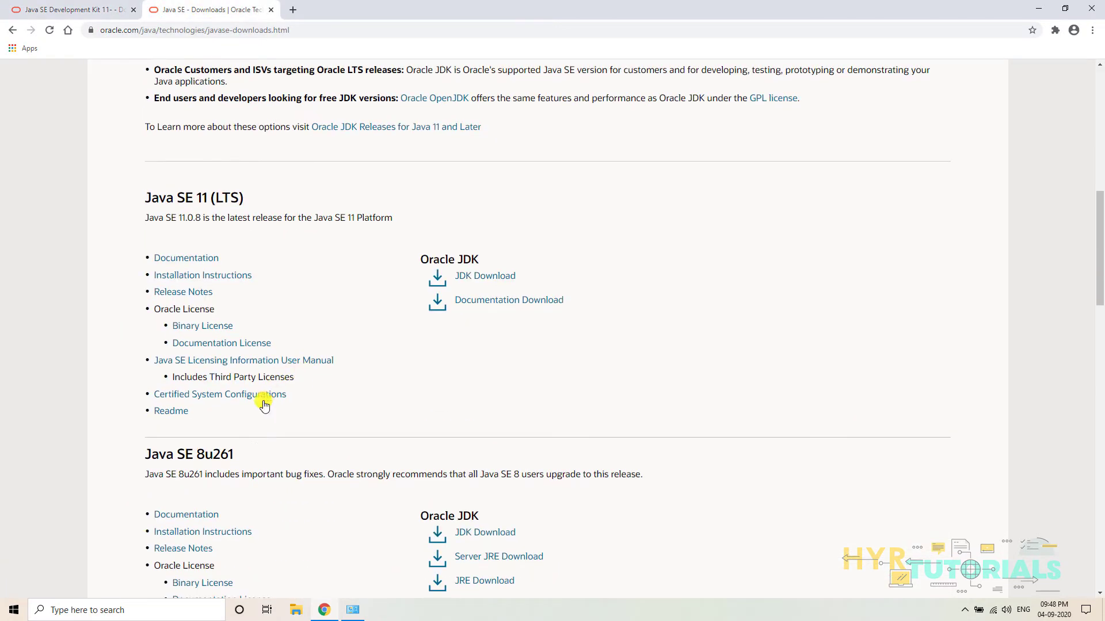
{"action": "left_click", "coordinate": [475, 424]}
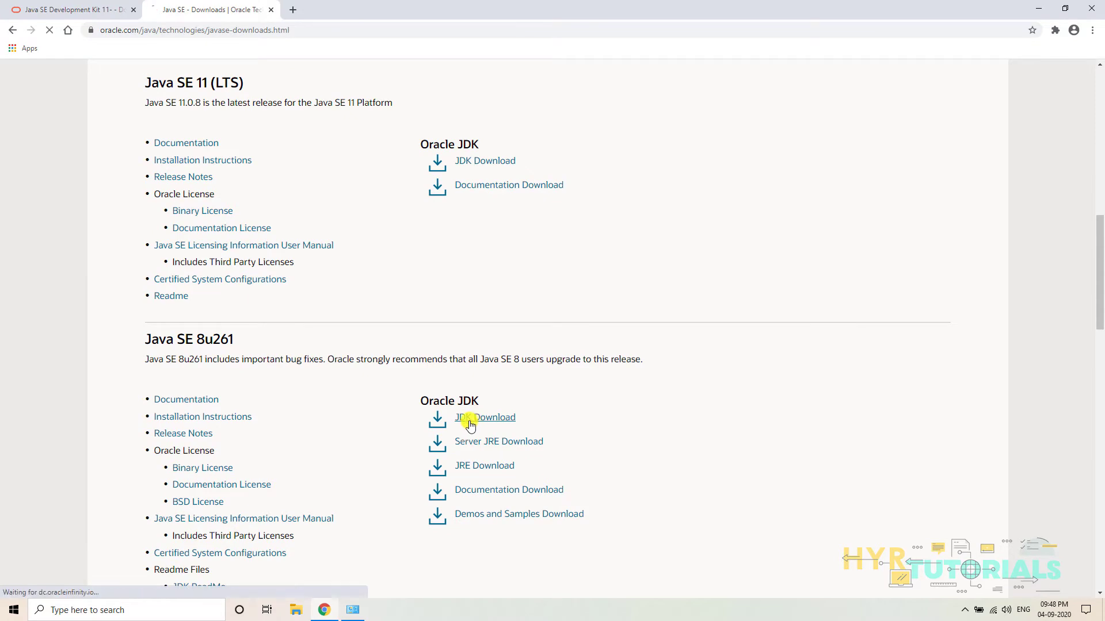
- Review the Java SE Development Kit 8u261 packages per operating system, including the Windows x86 and Windows x64 entries
{"action": "scroll", "coordinate": [309, 407], "scroll_direction": "down", "scroll_amount": 5}
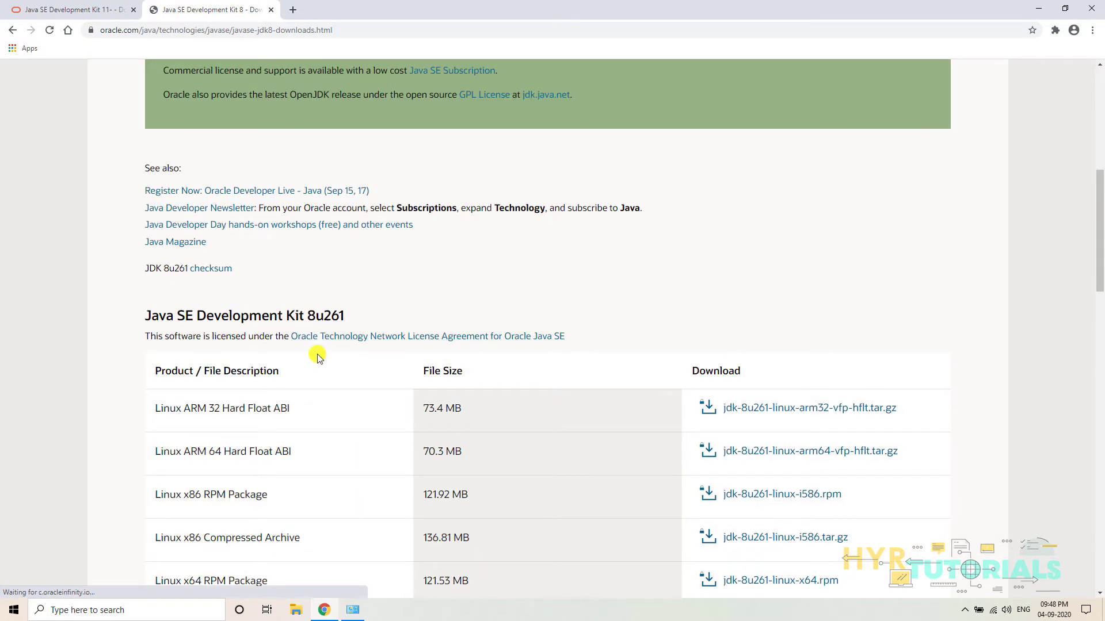
{"action": "scroll", "coordinate": [316, 353], "scroll_direction": "down", "scroll_amount": 4}
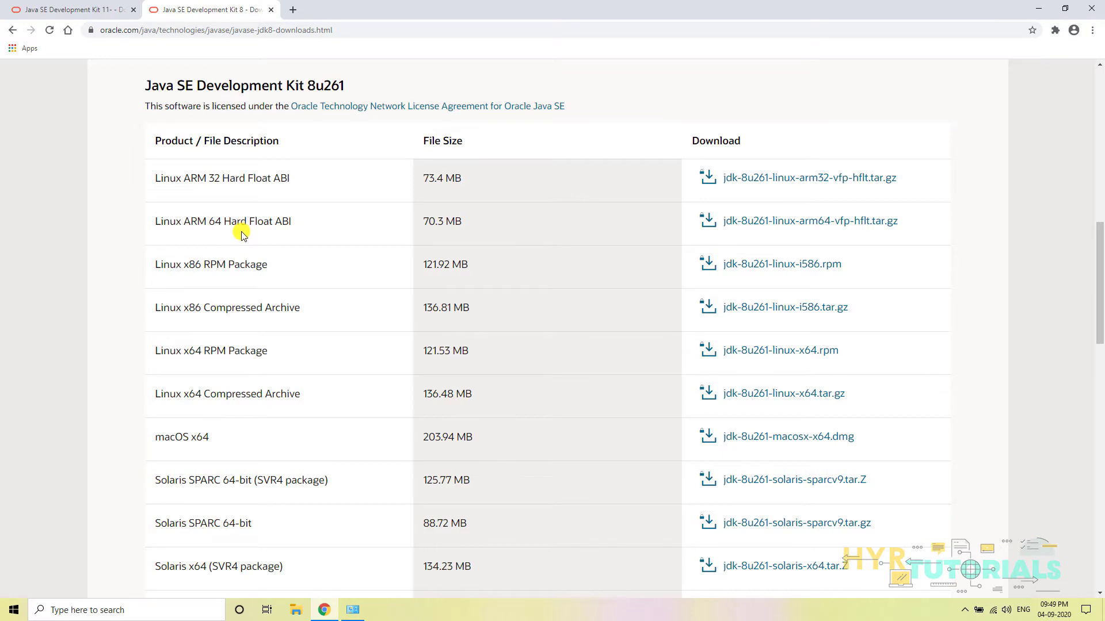
{"action": "scroll", "coordinate": [244, 262], "scroll_direction": "down", "scroll_amount": 1}
{"action": "scroll", "coordinate": [219, 230], "scroll_direction": "up", "scroll_amount": 1}
{"action": "scroll", "coordinate": [214, 360], "scroll_direction": "down", "scroll_amount": 5}
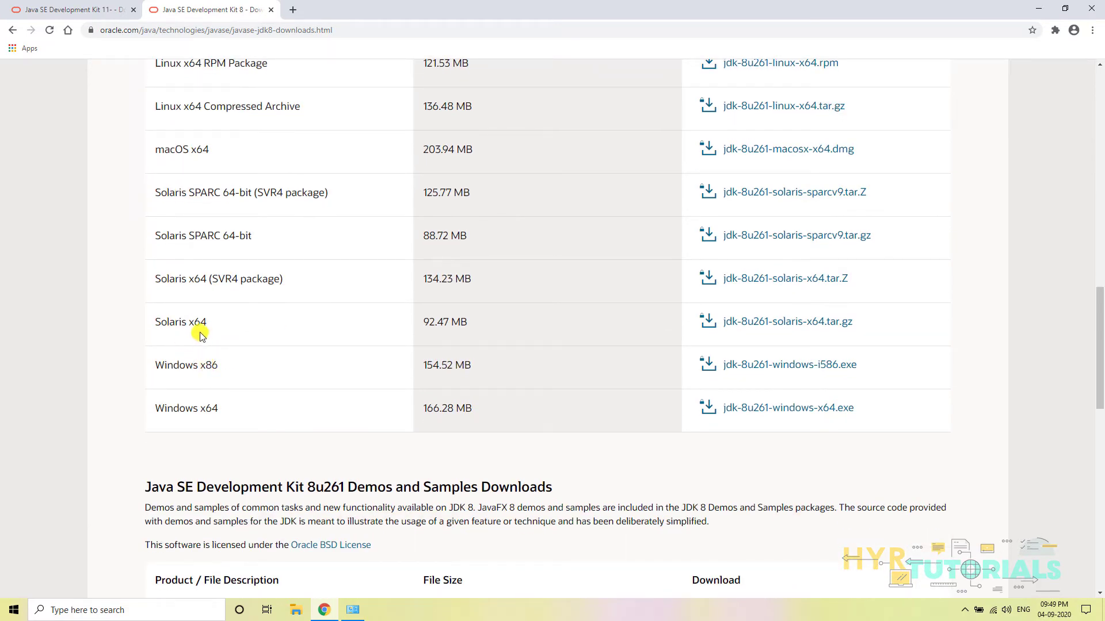
{"action": "left_click_drag", "start_coordinate": [154, 365], "coordinate": [229, 407]}
{"action": "left_click", "coordinate": [229, 407]}
- Return to the JDK 11 downloads tab and examine the Java SE Development Kit 11.0.8 packages, including those for Windows
{"action": "left_click", "coordinate": [112, 10]}
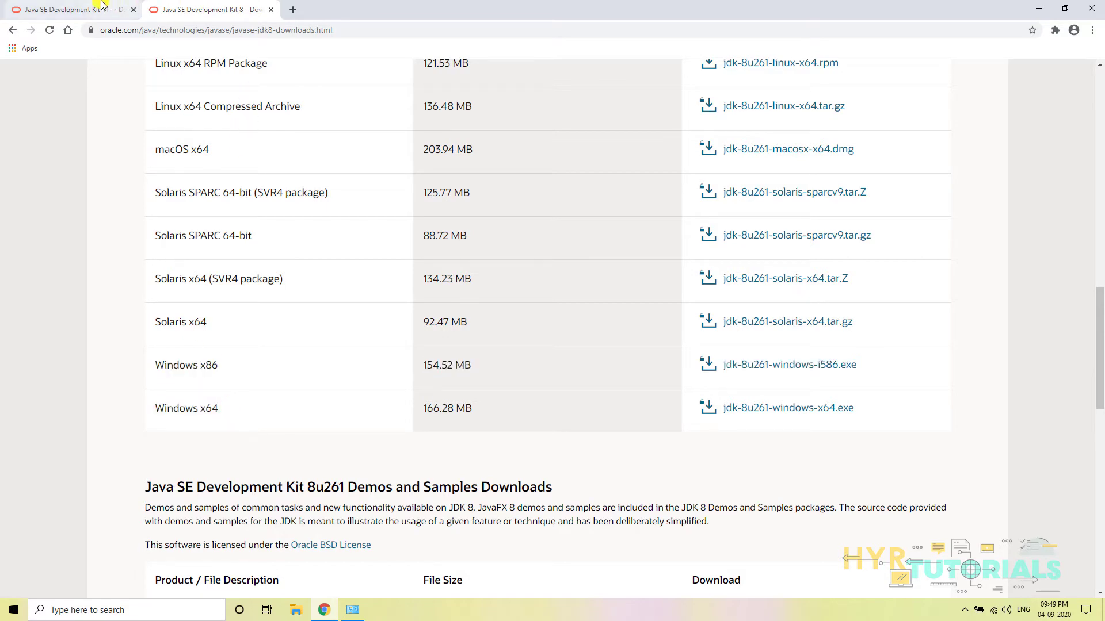
{"action": "scroll", "coordinate": [279, 321], "scroll_direction": "down", "scroll_amount": 3}
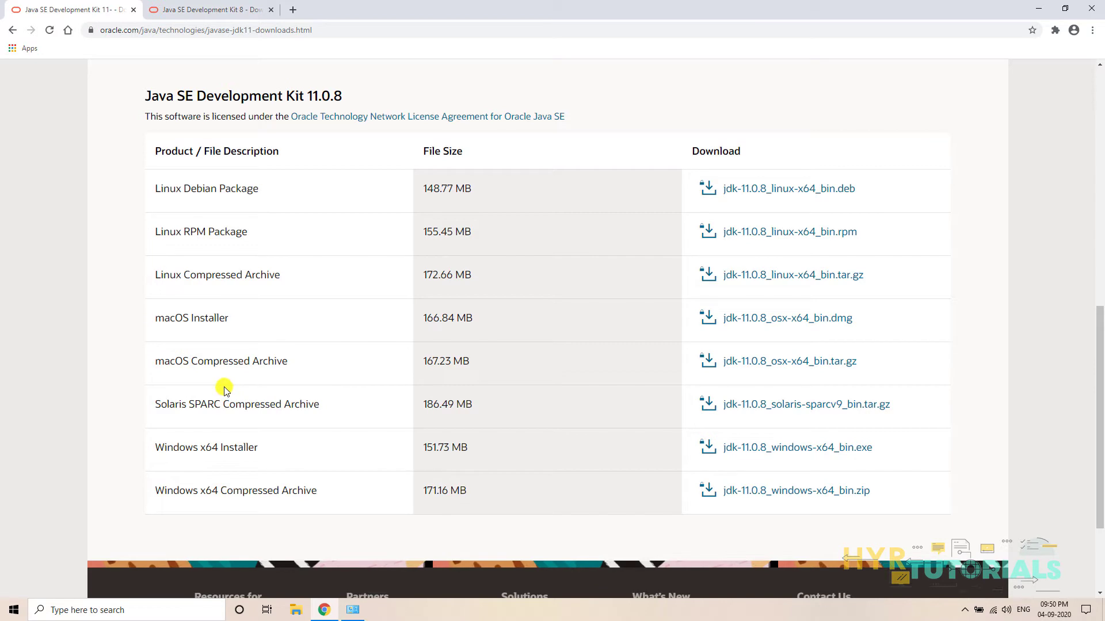
- Compare the Windows x86 and Windows x64 packages of JDK 8u261 with the JDK 11.0.8 package list
{"action": "left_click", "coordinate": [202, 8]}
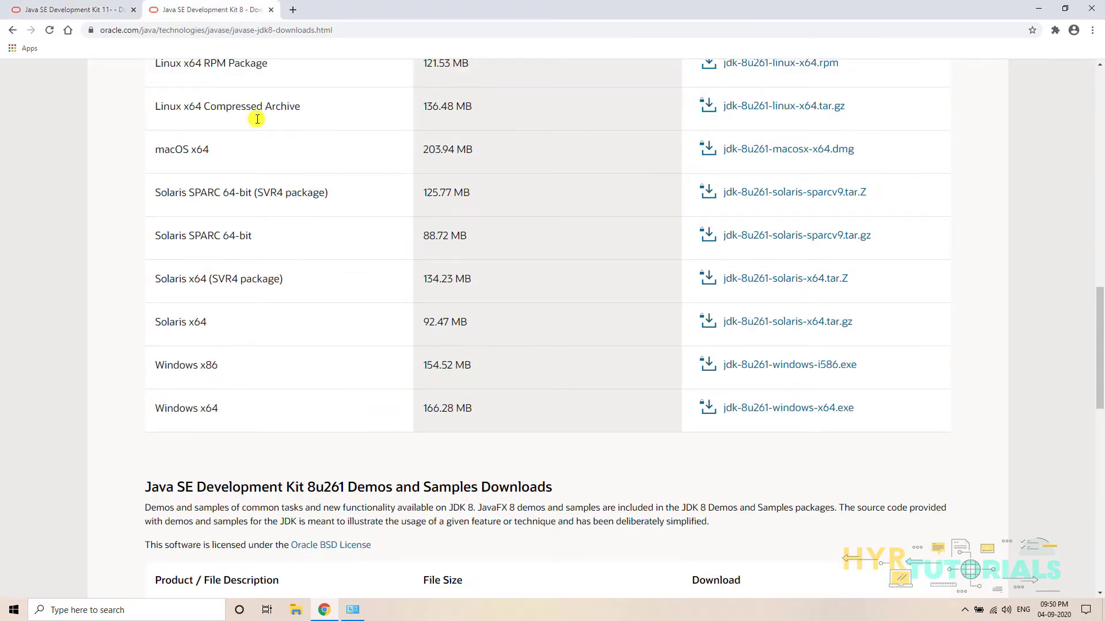
{"action": "scroll", "coordinate": [250, 305], "scroll_direction": "down", "scroll_amount": 1}
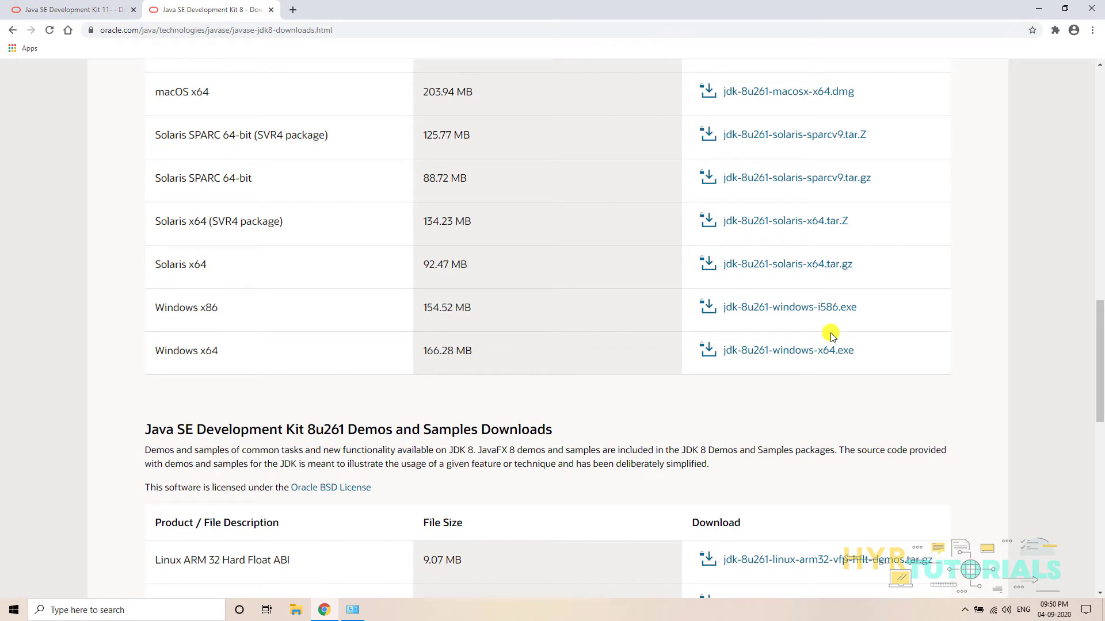
{"action": "left_click", "coordinate": [68, 8]}
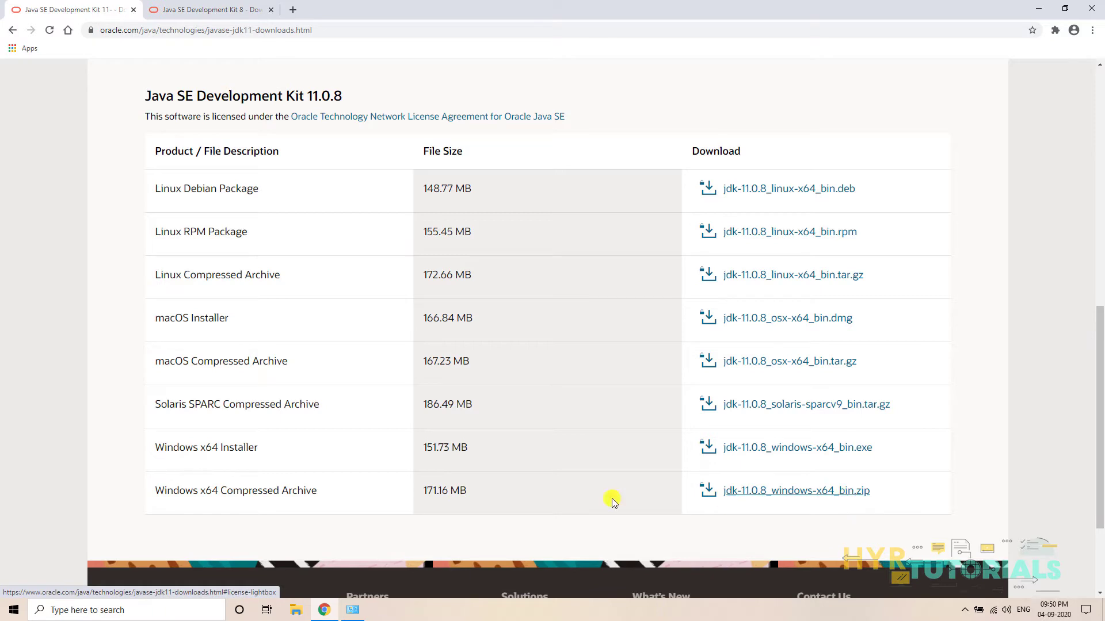
- Examine the Windows x64 Installer and Windows x64 Compressed Archive entries in the JDK 11.0.8 package list
{"action": "double_click", "coordinate": [239, 448]}
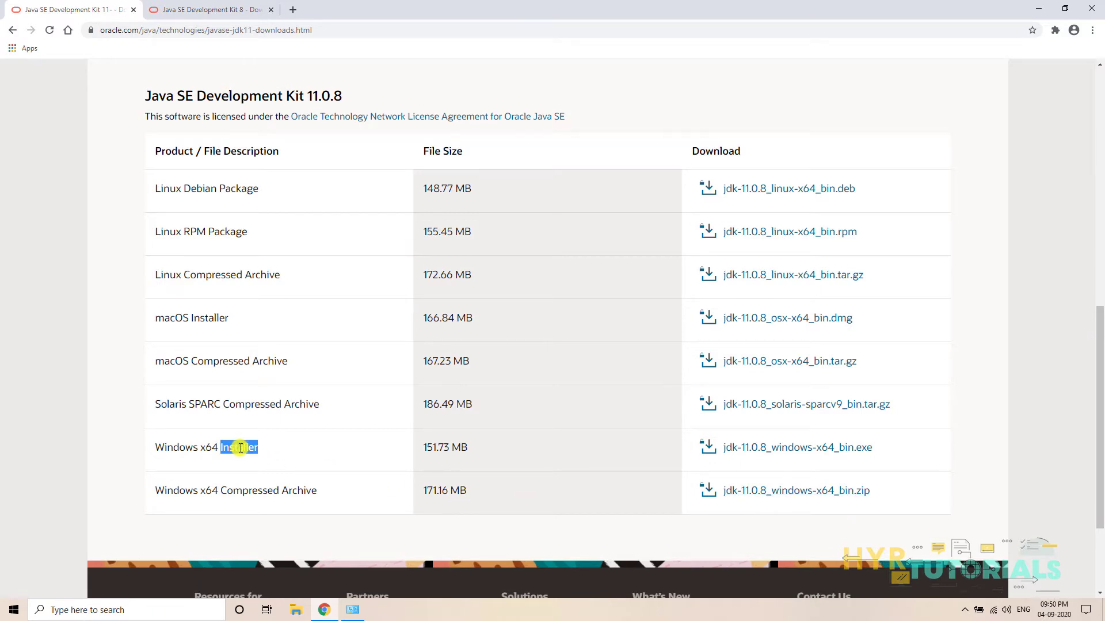
{"action": "double_click", "coordinate": [255, 491]}
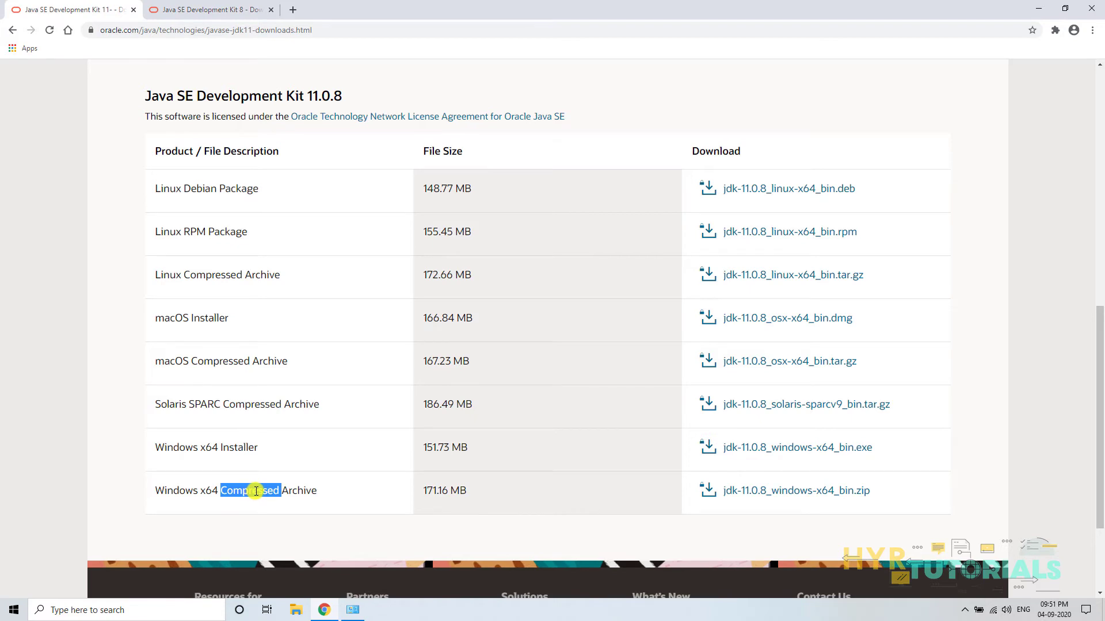
{"action": "left_click", "coordinate": [301, 493]}
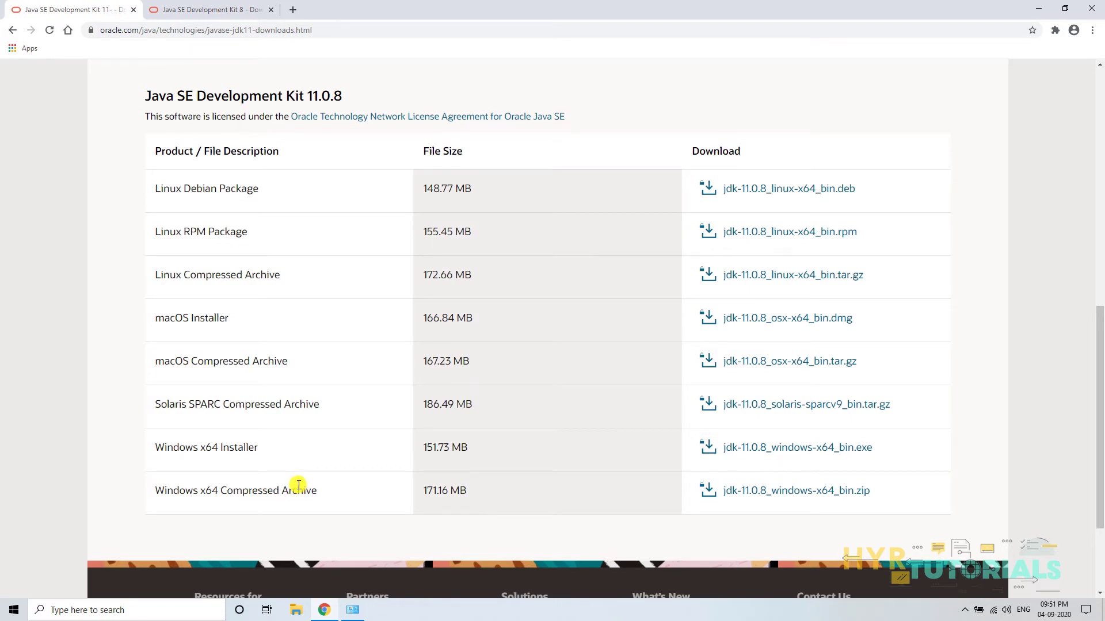
{"action": "left_click_drag", "start_coordinate": [259, 450], "coordinate": [145, 440]}
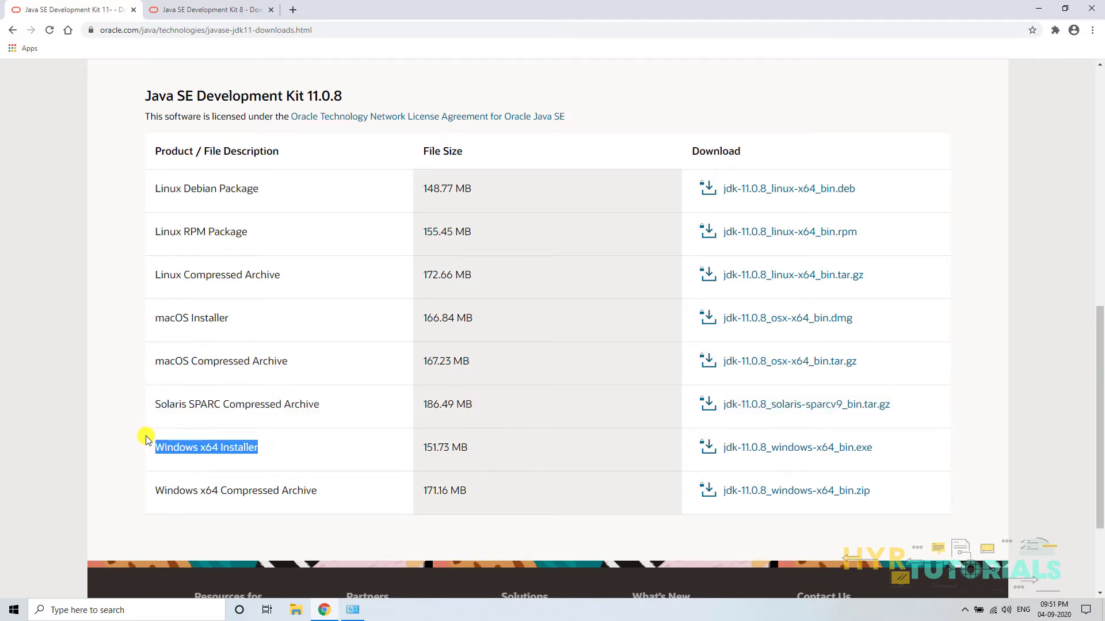
{"action": "left_click", "coordinate": [264, 452]}
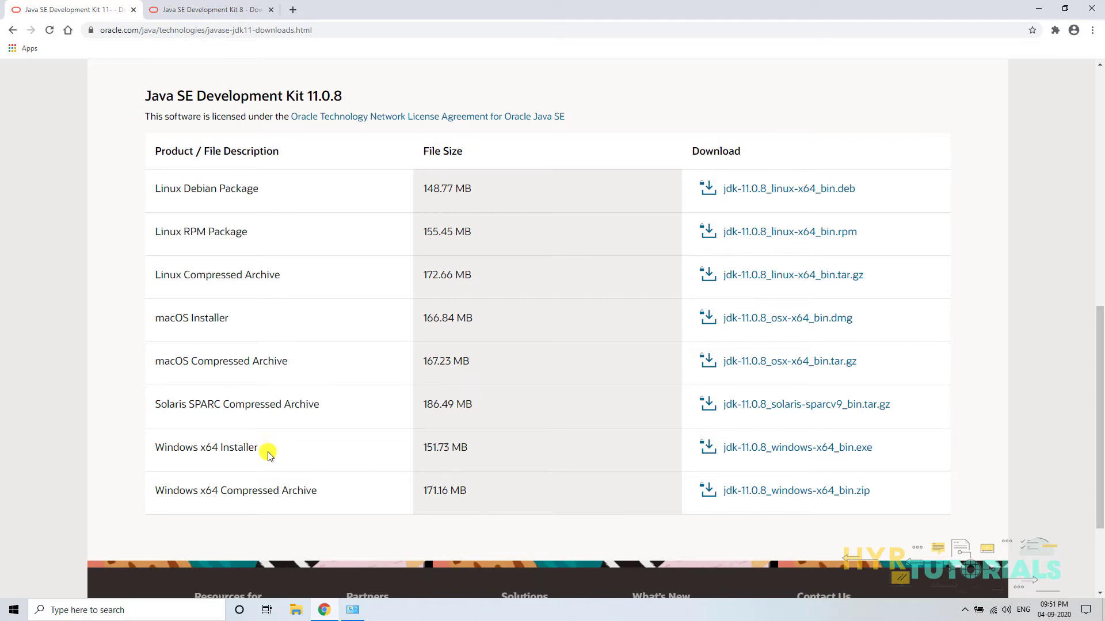
{"action": "left_click_drag", "start_coordinate": [321, 497], "coordinate": [154, 487]}
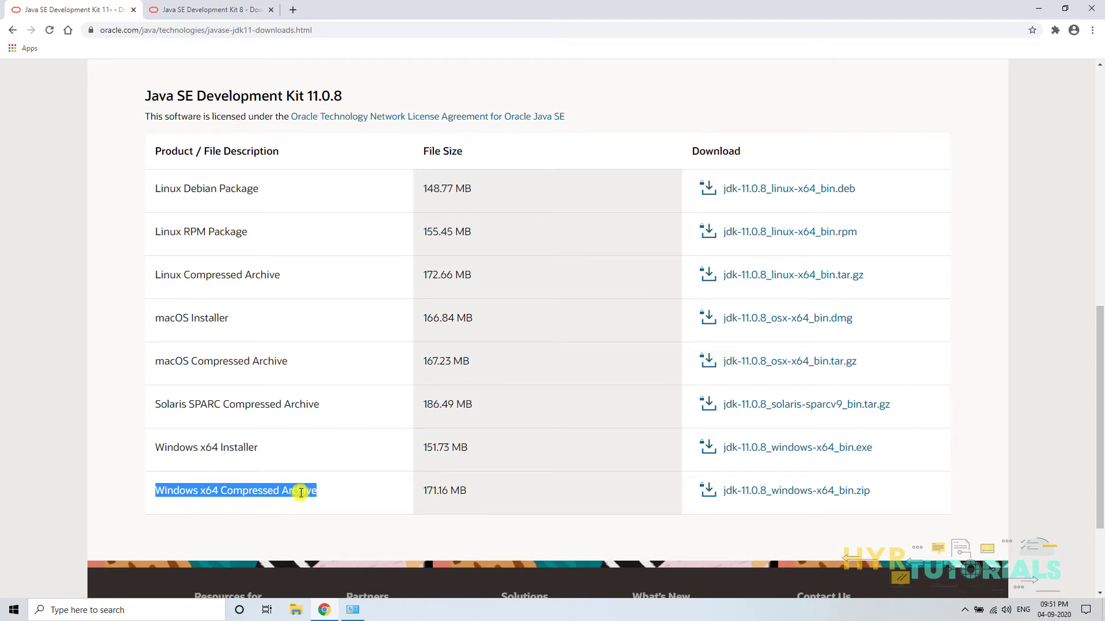
{"action": "left_click_drag", "start_coordinate": [258, 447], "coordinate": [154, 446]}
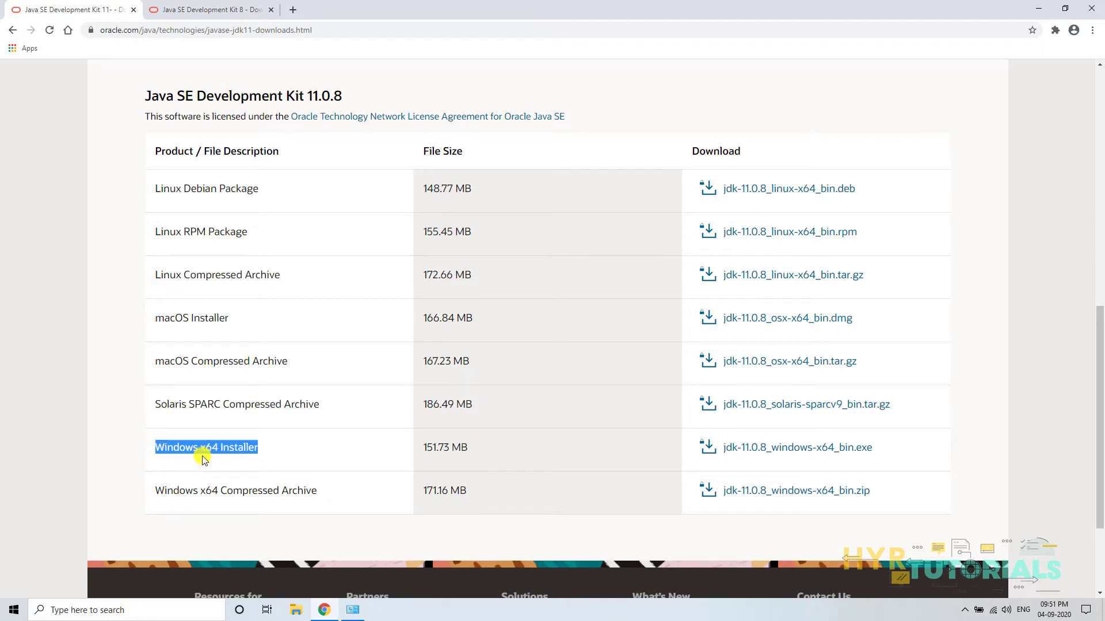
{"action": "left_click_drag", "start_coordinate": [317, 490], "coordinate": [157, 485]}
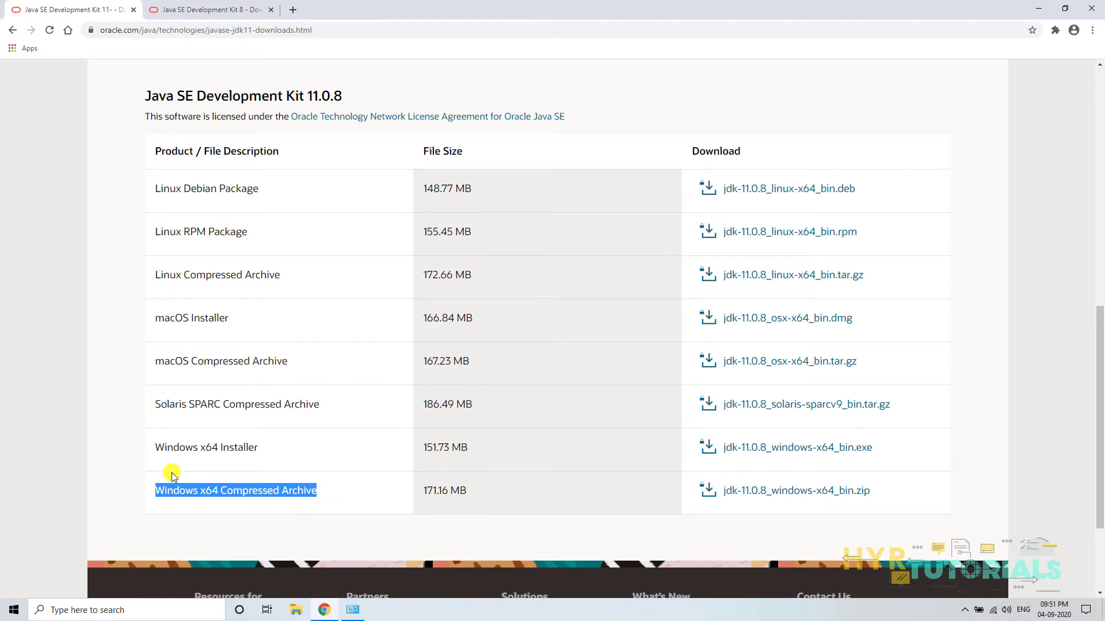
{"action": "left_click_drag", "start_coordinate": [233, 447], "coordinate": [259, 449]}
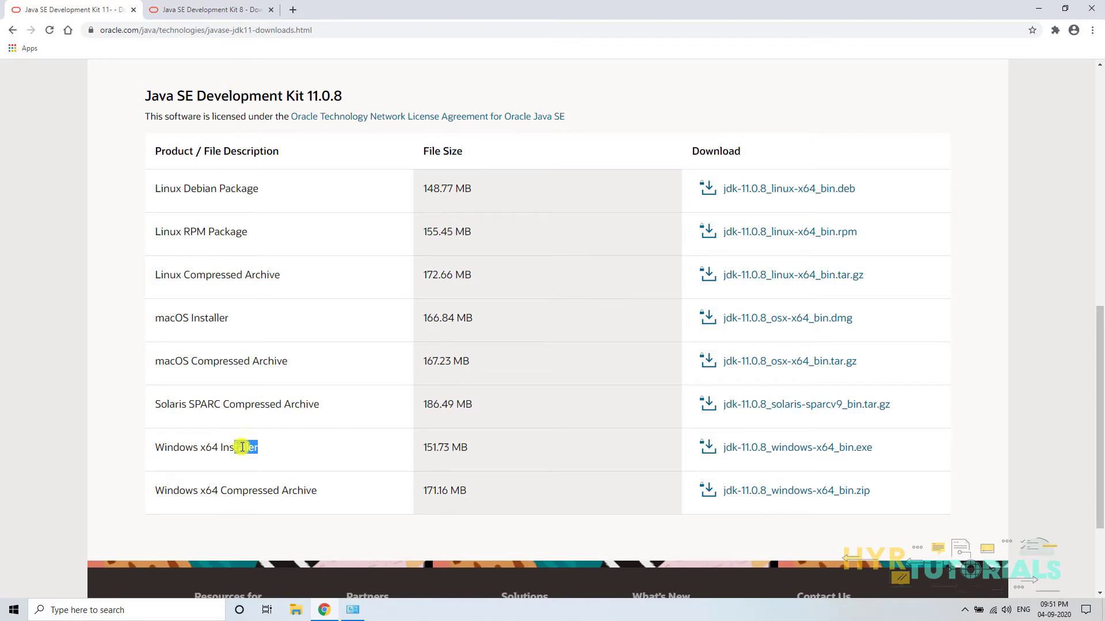
{"action": "left_click_drag", "start_coordinate": [228, 490], "coordinate": [285, 490]}
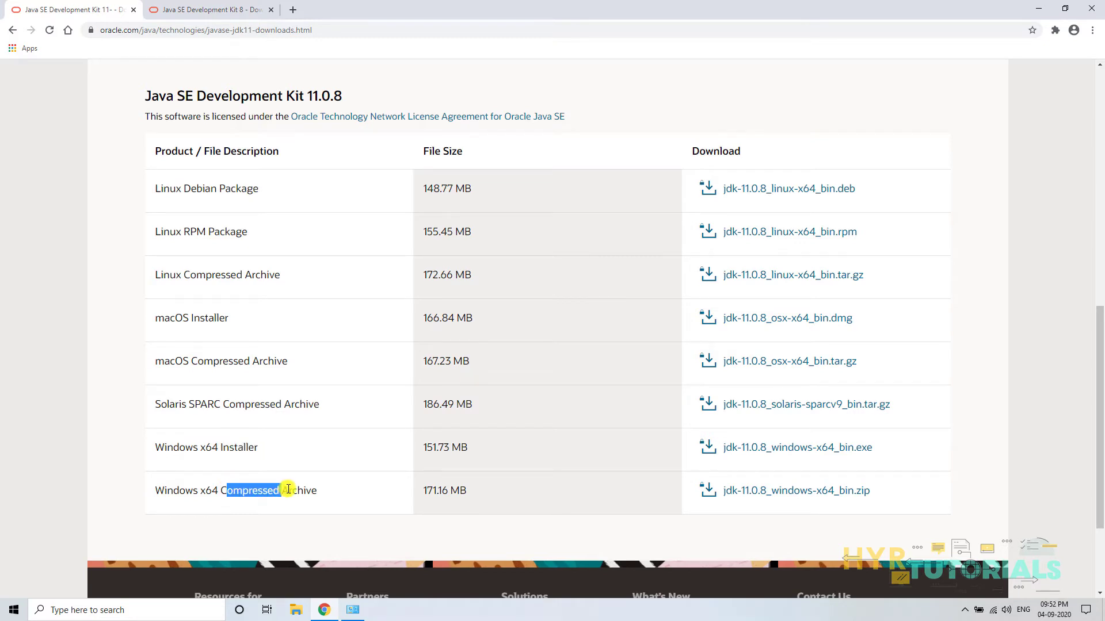
{"action": "left_click_drag", "start_coordinate": [246, 447], "coordinate": [296, 449]}
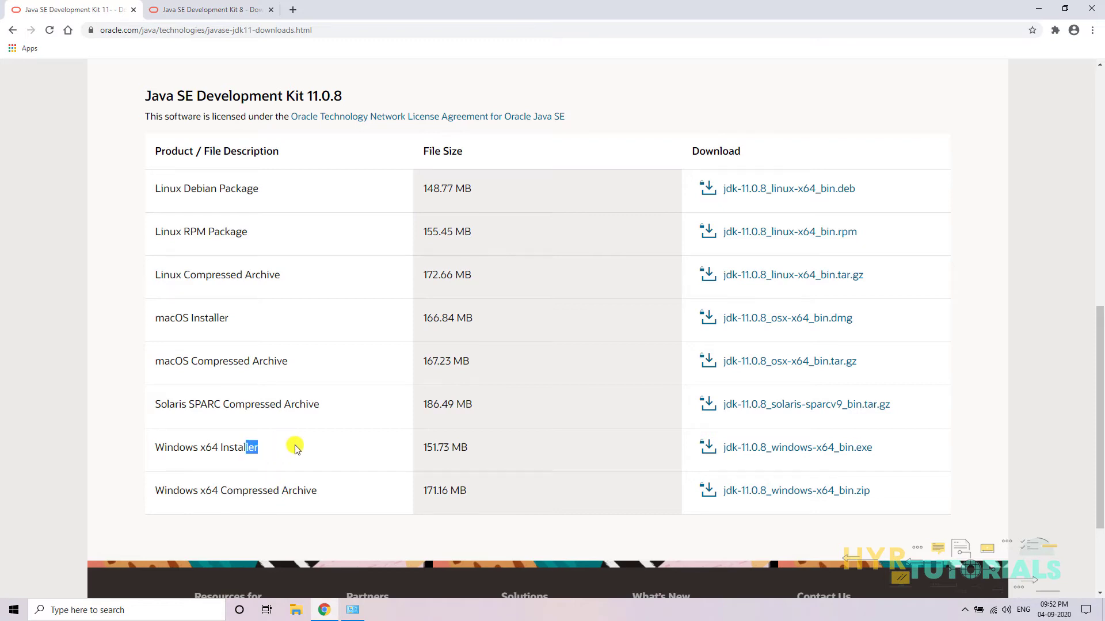
- Request the download of jdk-11.0.8_windows-x64_bin.exe and accept the Oracle Technology Network License Agreement
{"action": "left_click", "coordinate": [780, 449]}
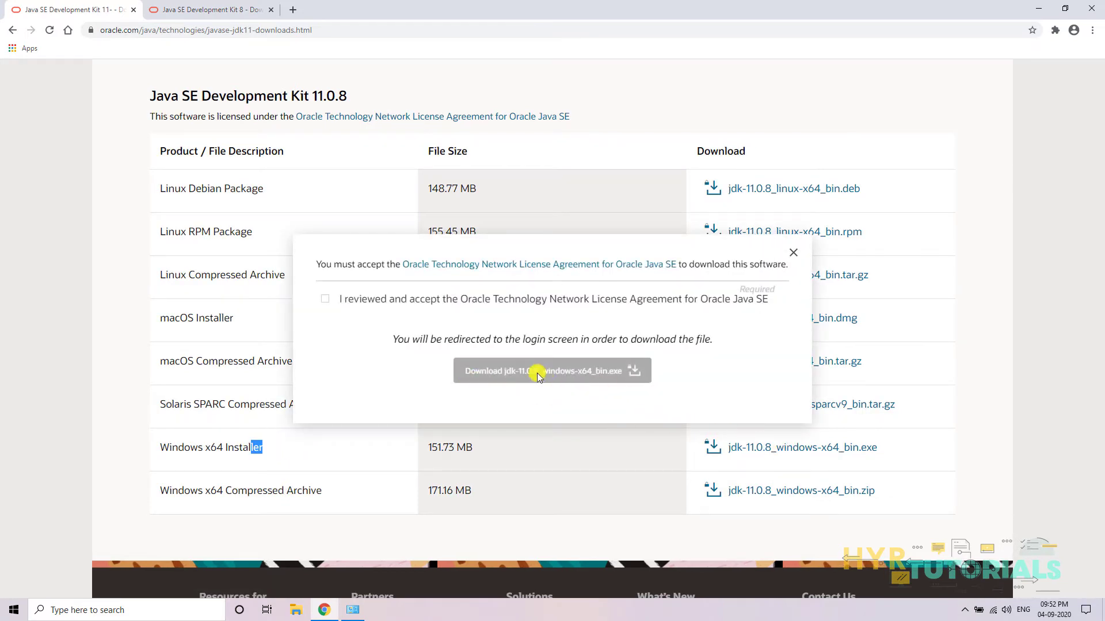
{"action": "left_click", "coordinate": [326, 300]}
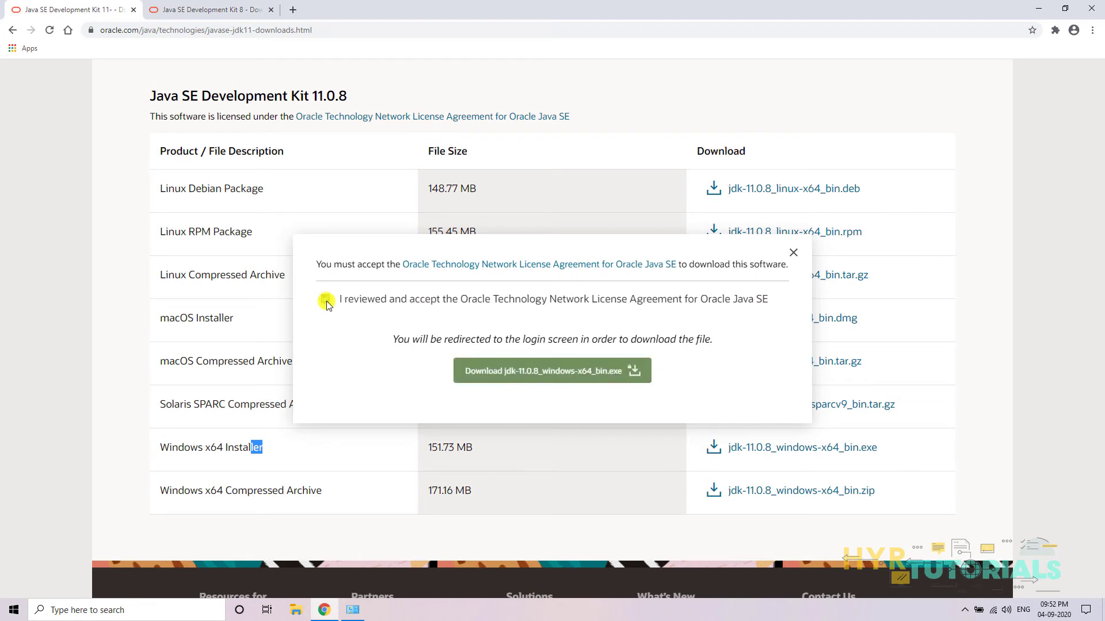
{"action": "left_click", "coordinate": [532, 372]}
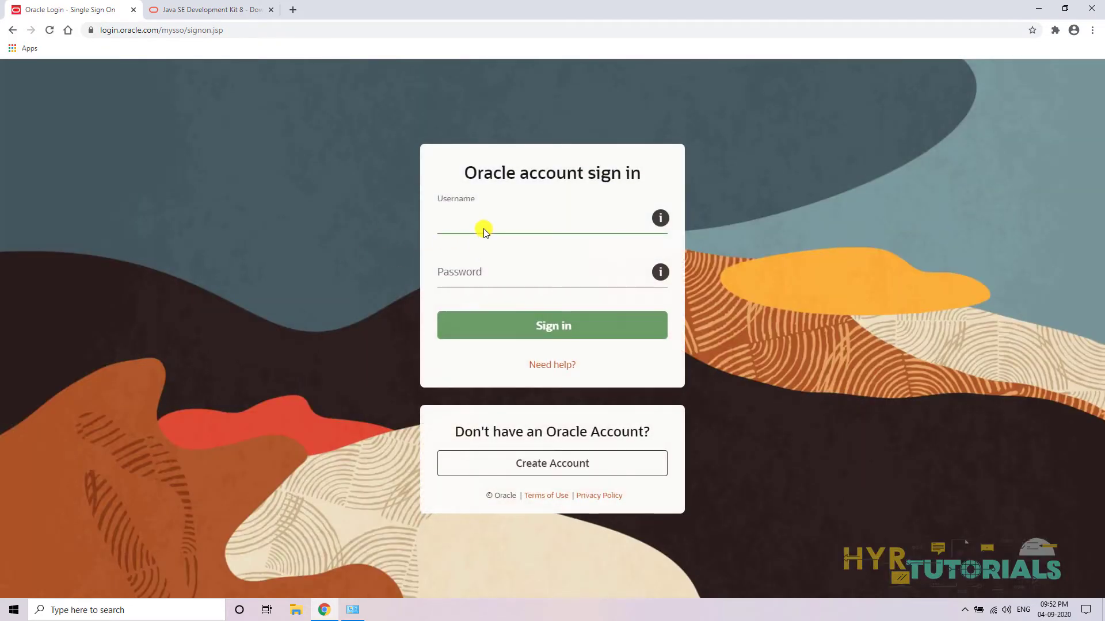
- Sign in to Oracle with the account username and password to start the Windows x64 installer download
{"action": "key", "text": "ctrl+v"}
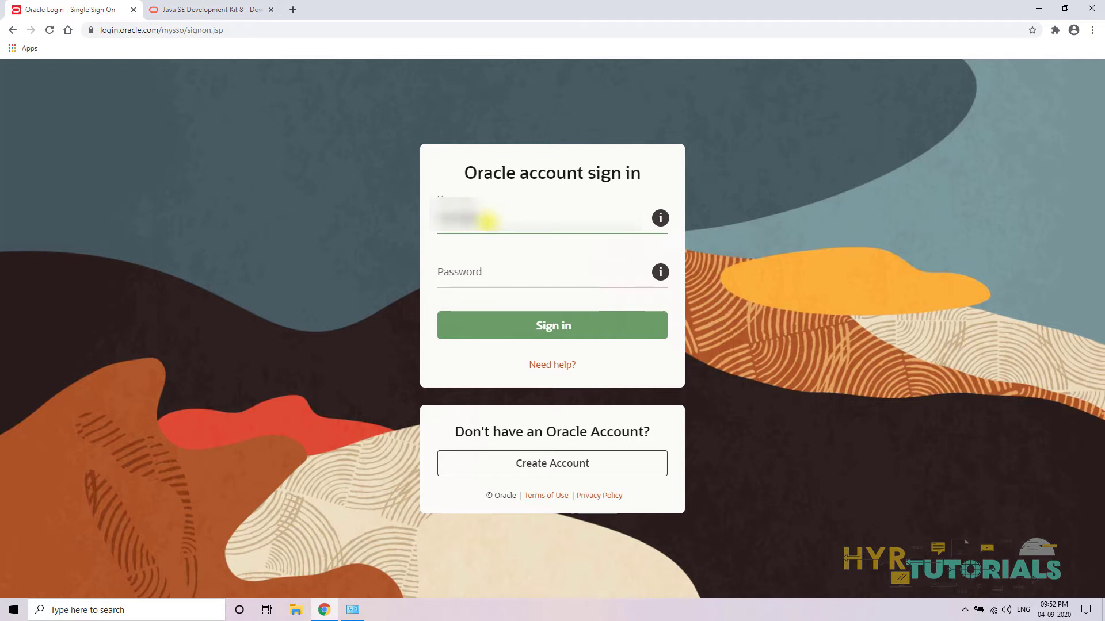
{"action": "key", "text": "Return"}
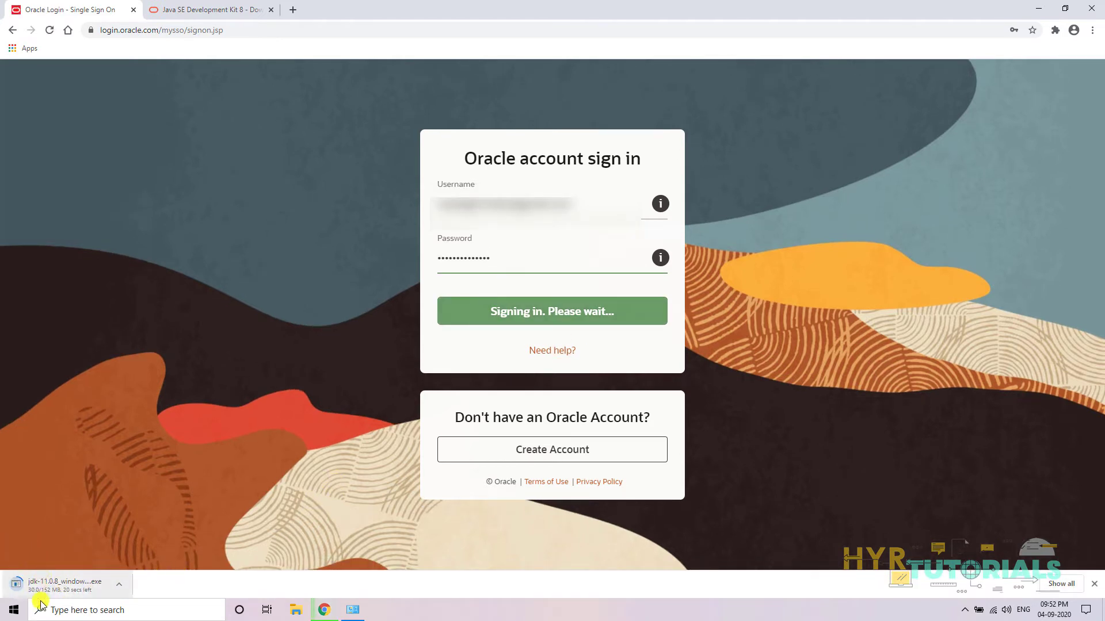
- In the JDK 8 tab, go back to Java SE Downloads and open the JDK download page for Java SE 11 (LTS)
{"action": "left_click", "coordinate": [175, 9]}
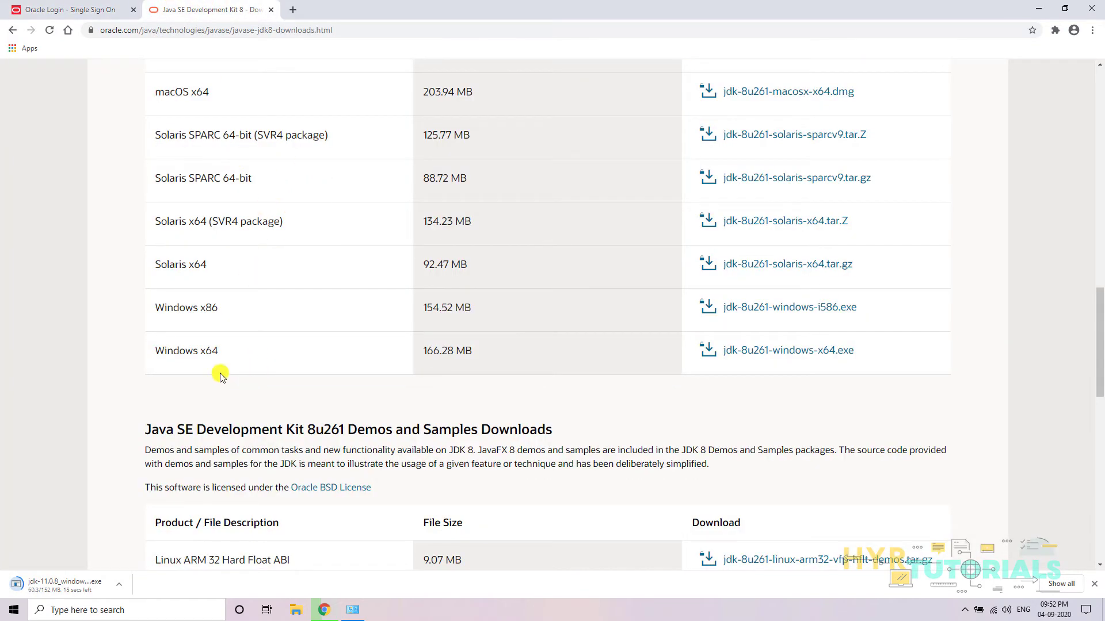
{"action": "scroll", "coordinate": [50, 141], "scroll_direction": "up", "scroll_amount": 3}
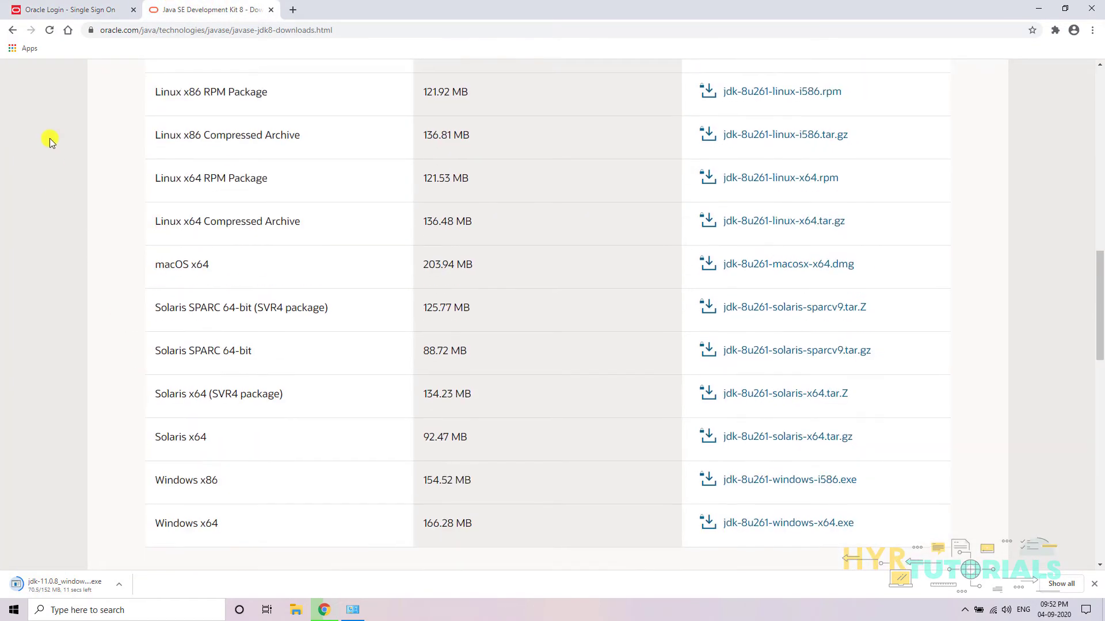
{"action": "left_click", "coordinate": [13, 30]}
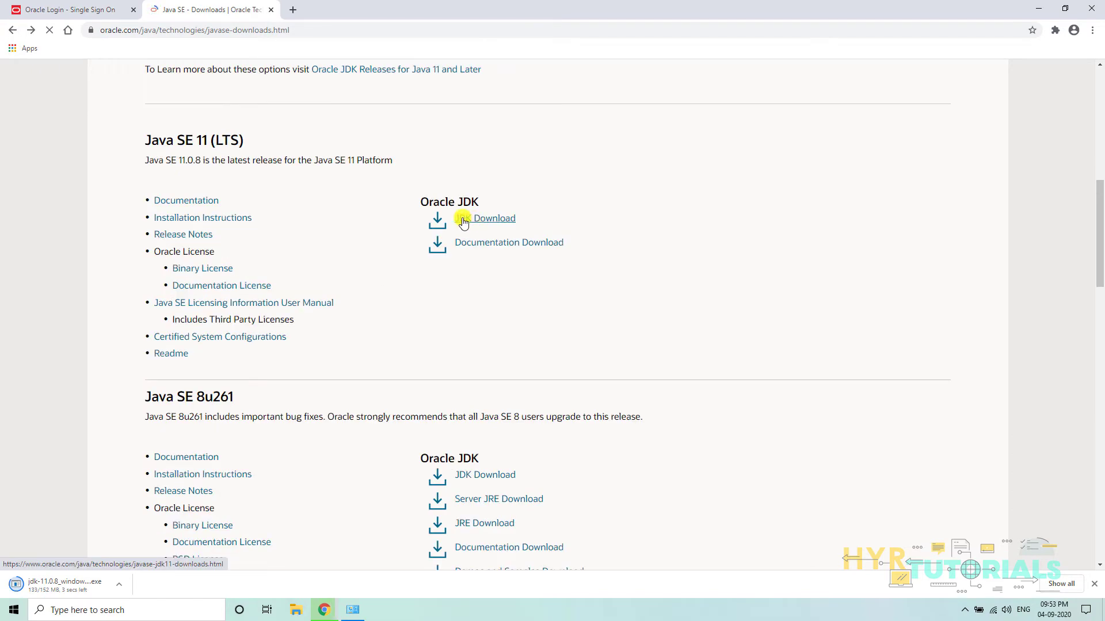
{"action": "left_click", "coordinate": [500, 219]}
{"action": "scroll", "coordinate": [869, 420], "scroll_direction": "down", "scroll_amount": 15}
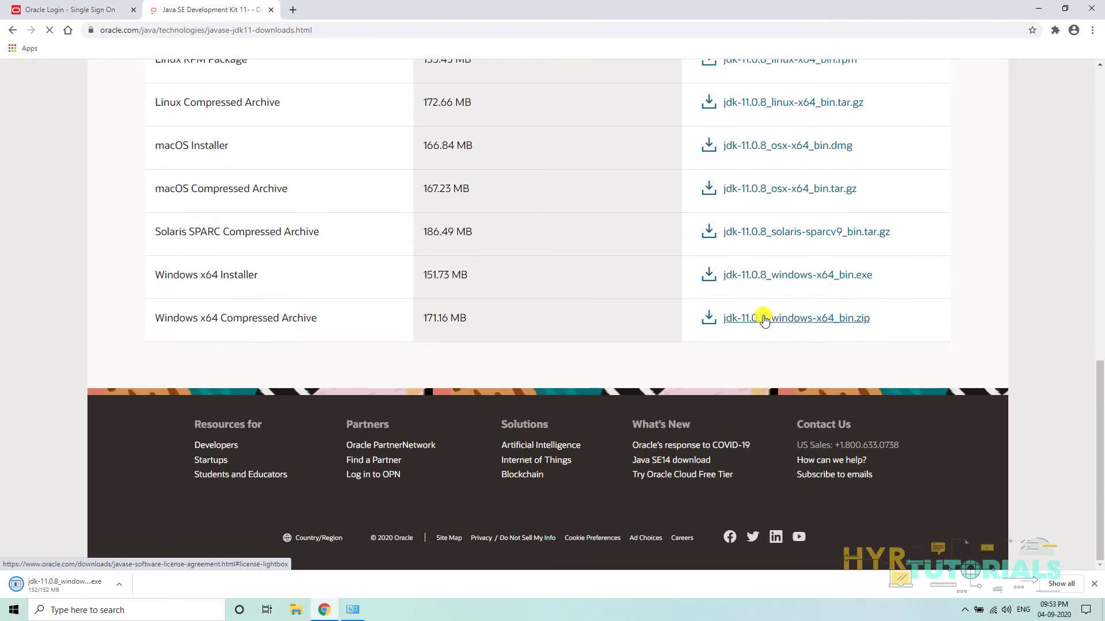
- Download the Windows x64 Compressed Archive, jdk-11.0.8_windows-x64_bin.zip, accepting its license agreement
{"action": "left_click", "coordinate": [784, 320]}
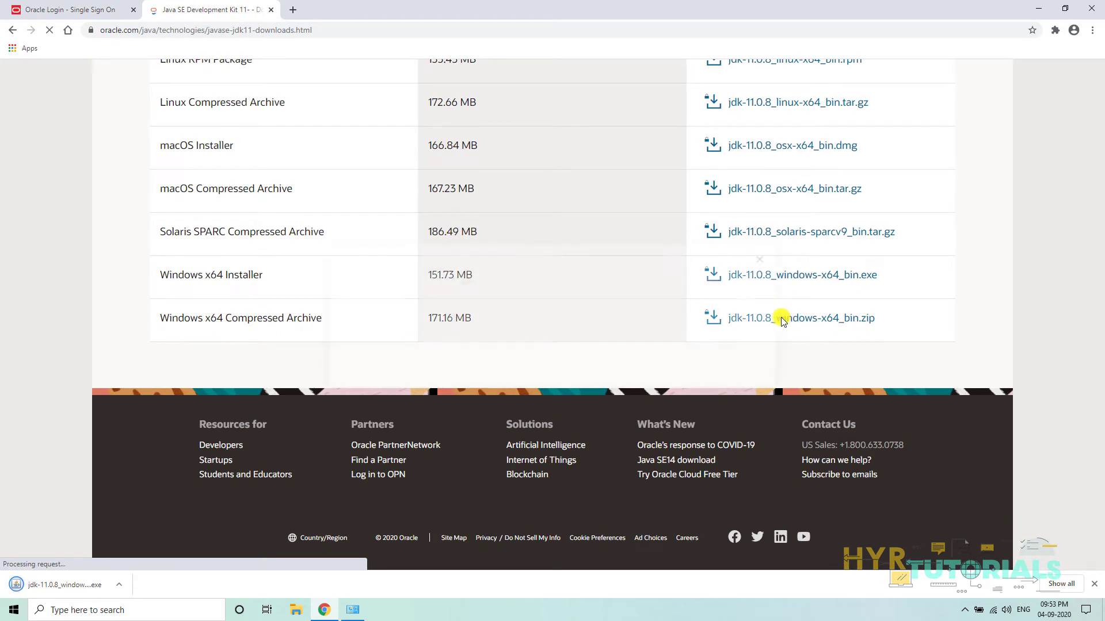
{"action": "left_click", "coordinate": [324, 301]}
{"action": "left_click", "coordinate": [502, 341]}
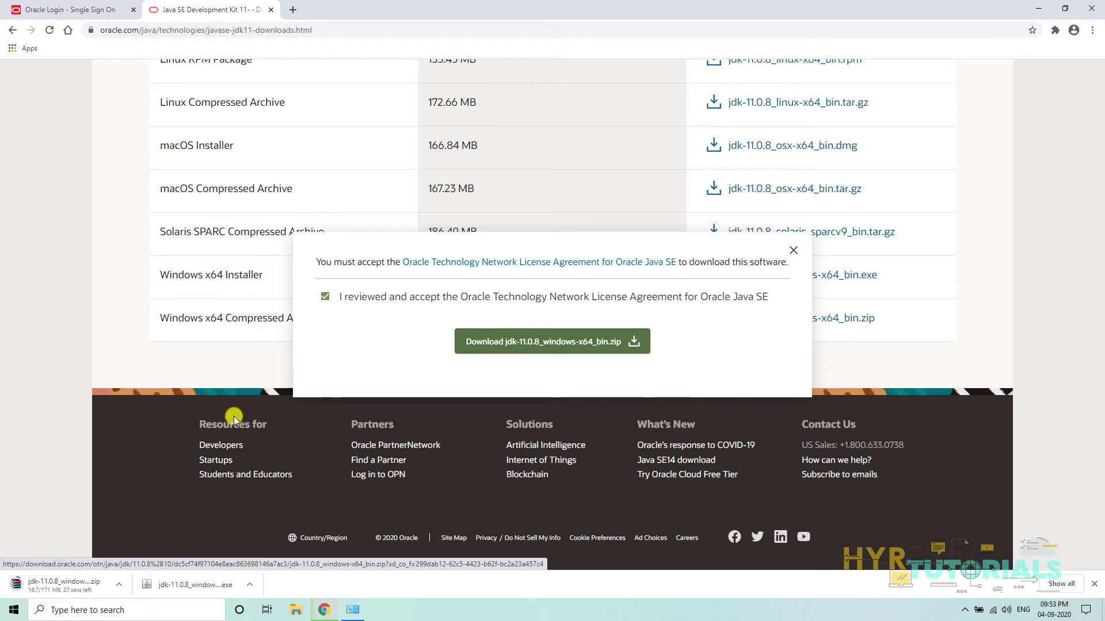
- Show the downloaded jdk-11.0.8 Windows installer in its Downloads folder in File Explorer and check on the running archive download
{"action": "left_click", "coordinate": [40, 8]}
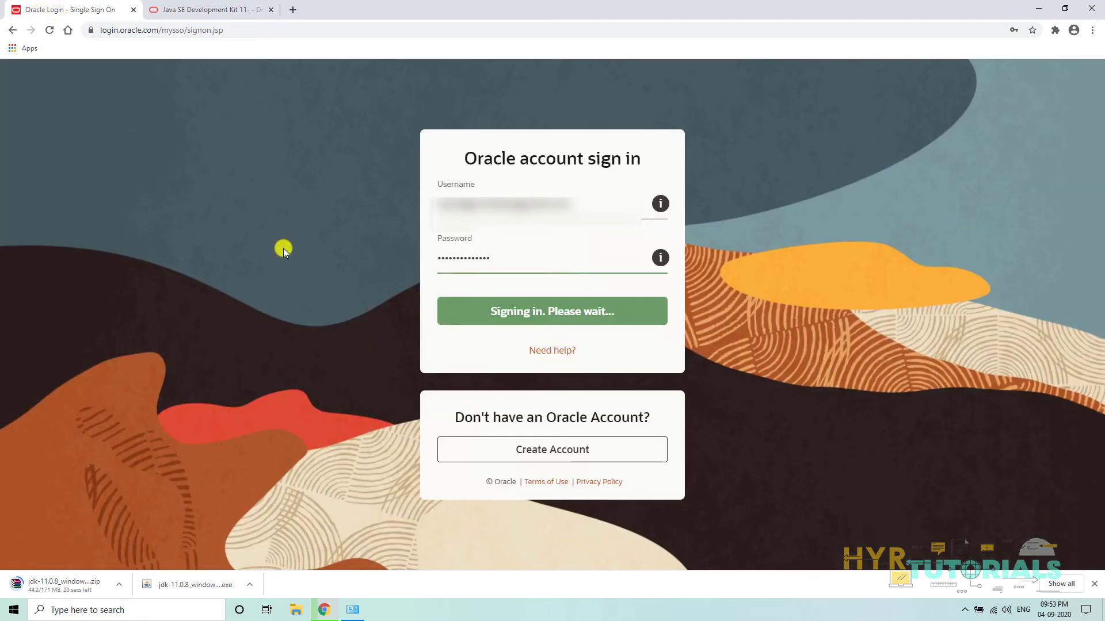
{"action": "left_click", "coordinate": [207, 9]}
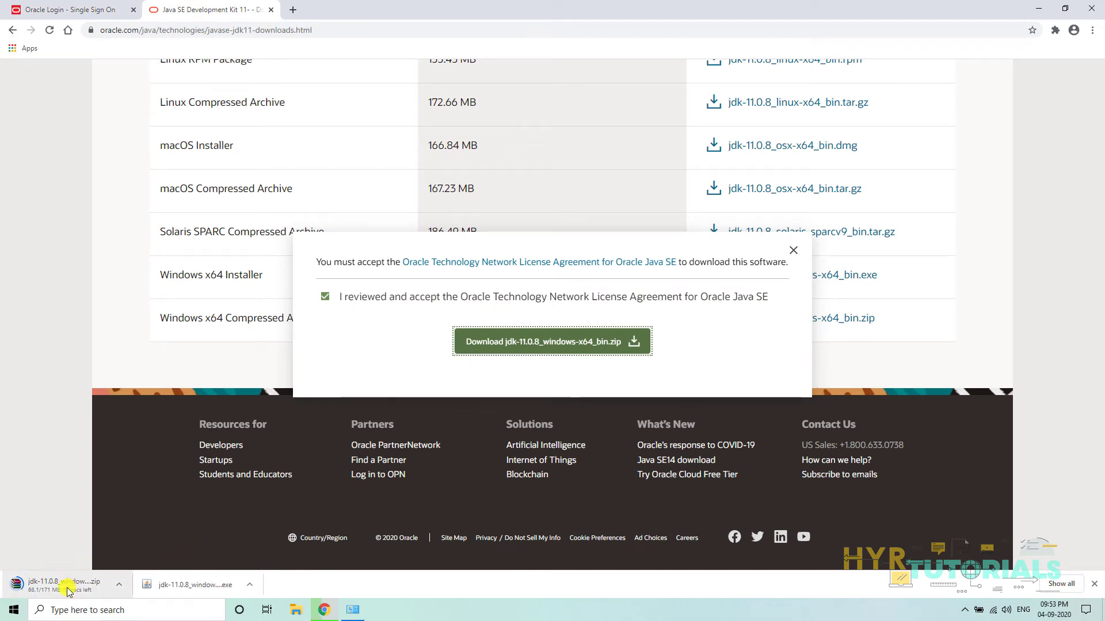
{"action": "left_click", "coordinate": [248, 586]}
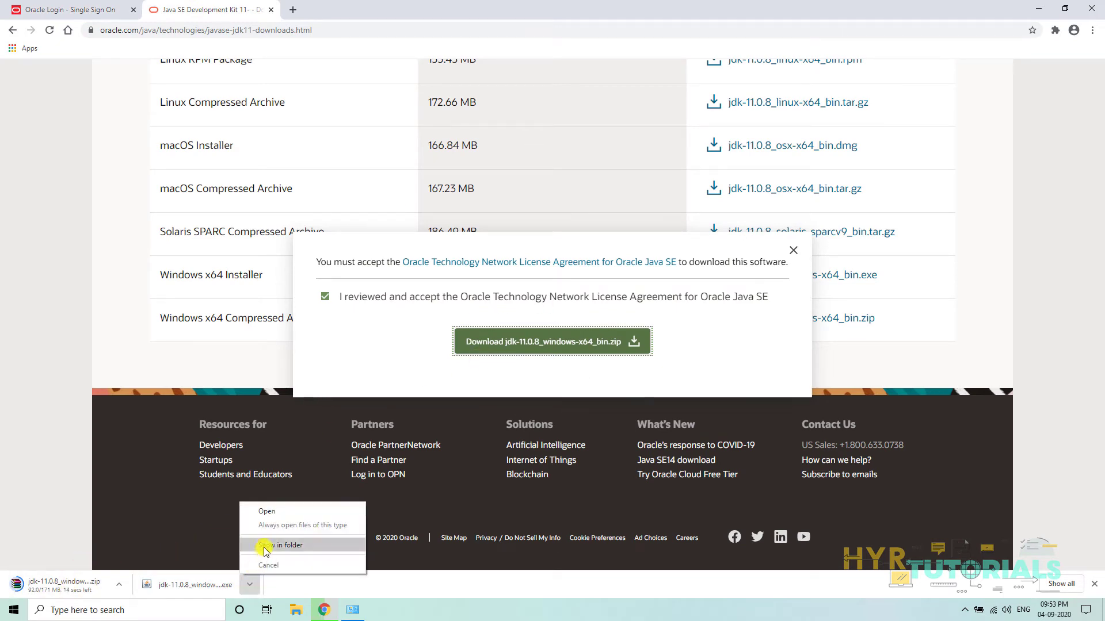
{"action": "left_click", "coordinate": [265, 545]}
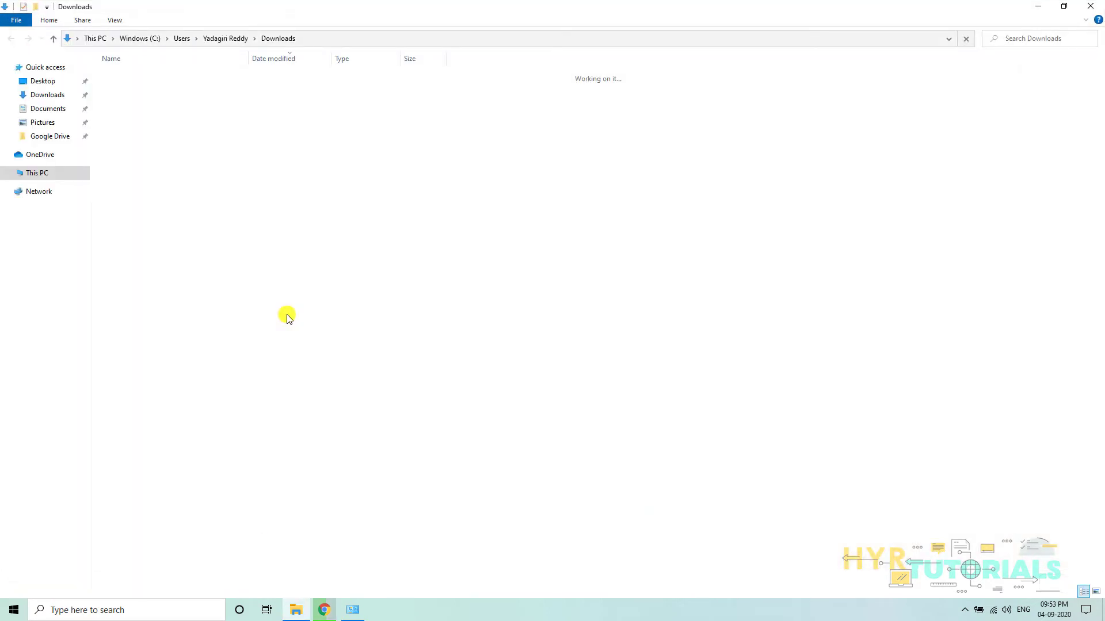
{"action": "left_click", "coordinate": [324, 610]}
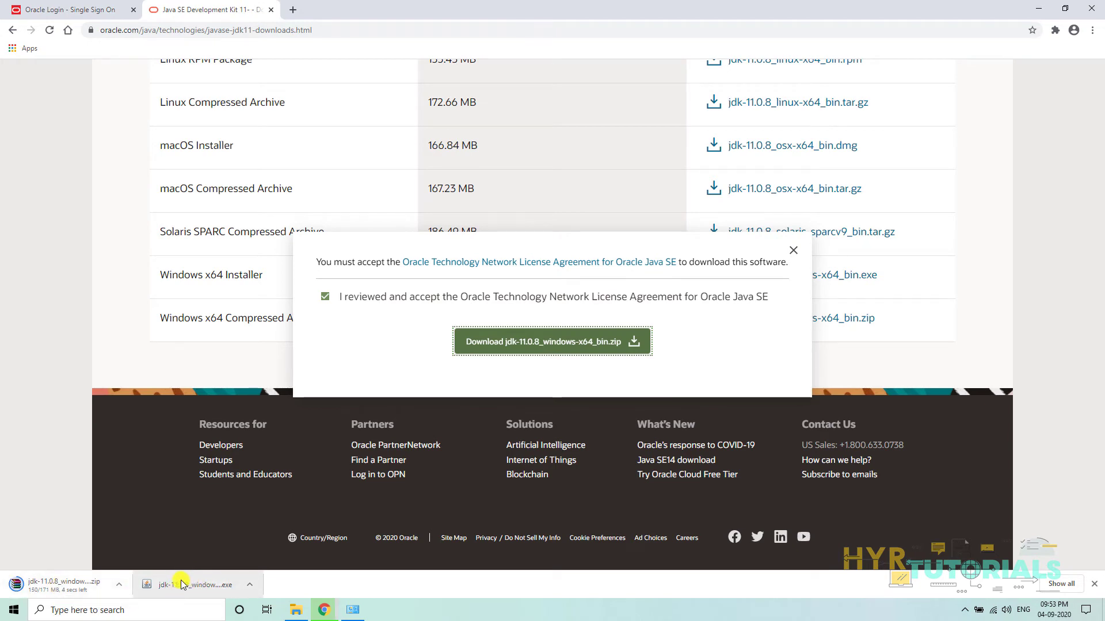
{"action": "left_click", "coordinate": [318, 612]}
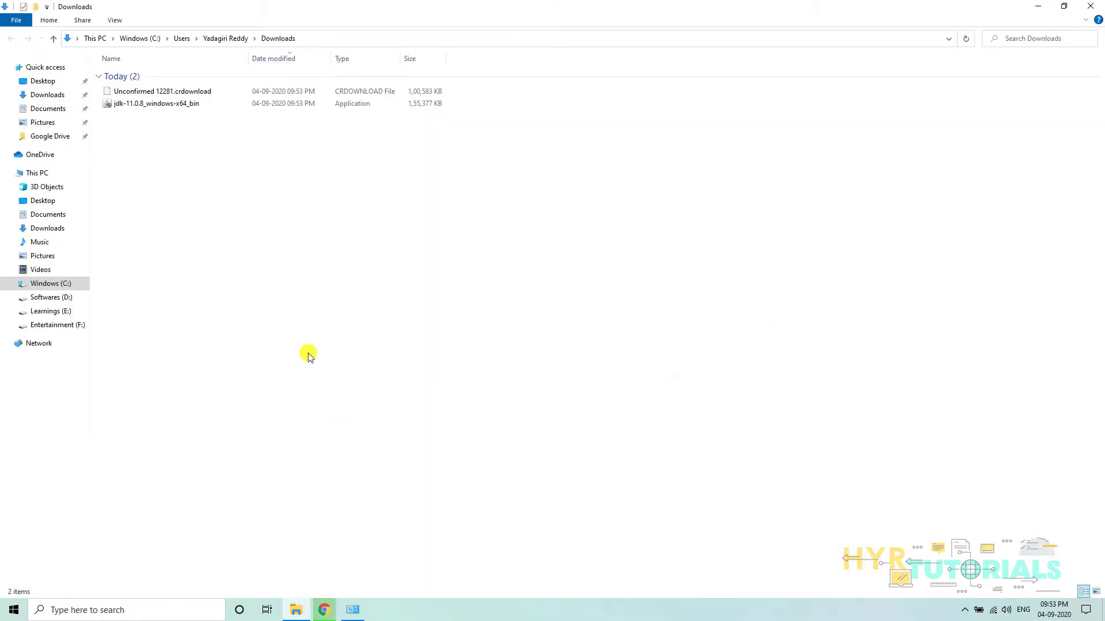
- Run the jdk-11.0.8_windows-x64_bin application and install the JDK with the default features into C:\Program Files\Java\jdk-11.0.8\
{"action": "left_click", "coordinate": [164, 107]}
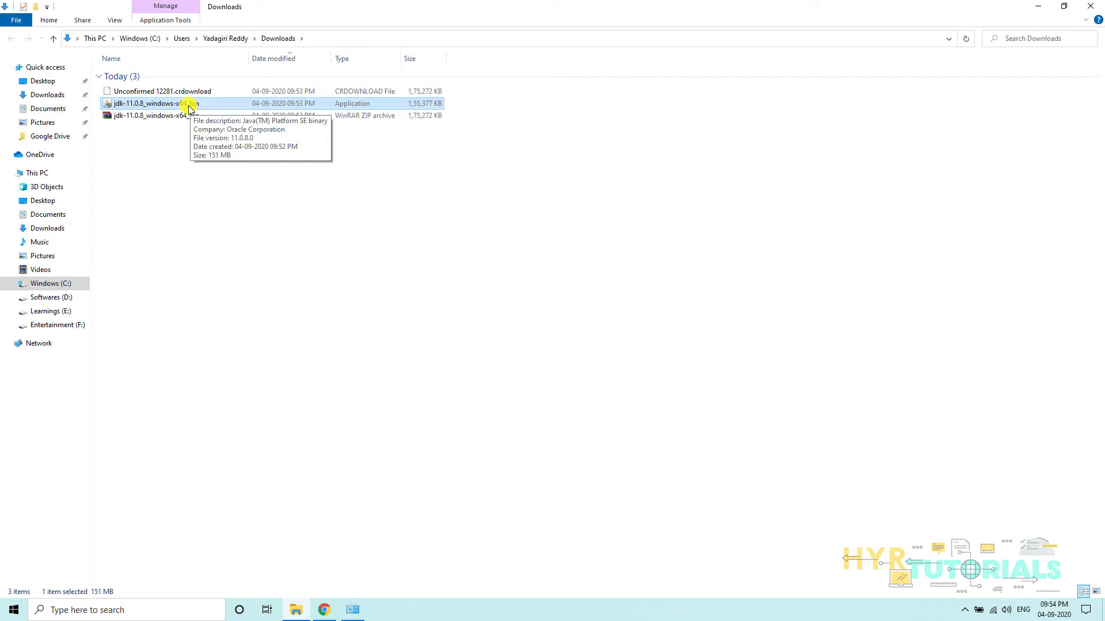
{"action": "double_click", "coordinate": [190, 106]}
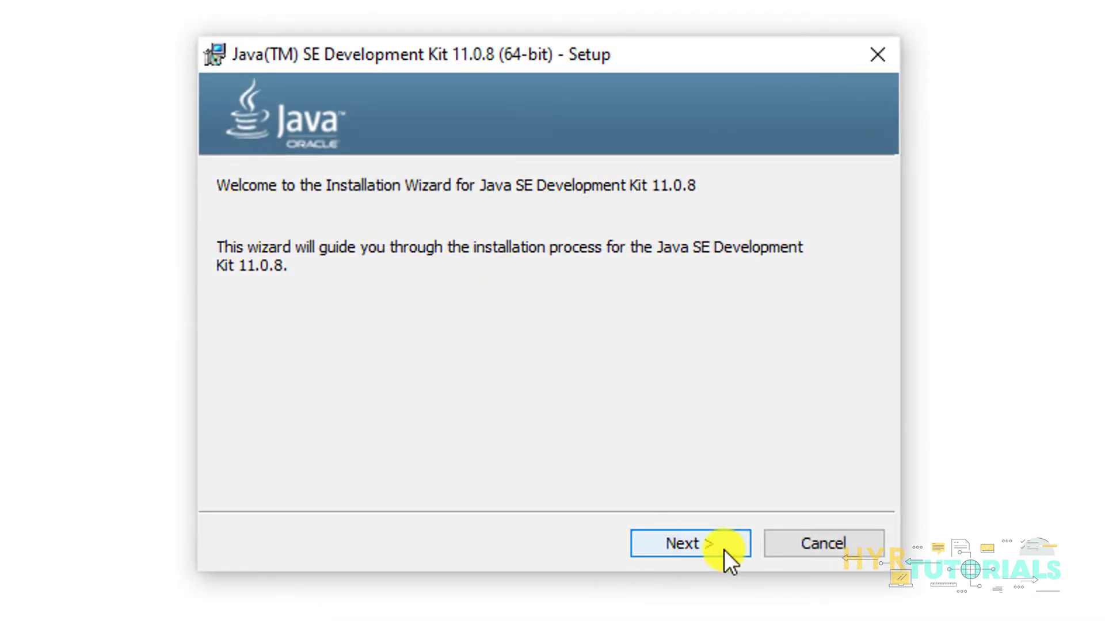
{"action": "left_click", "coordinate": [694, 541]}
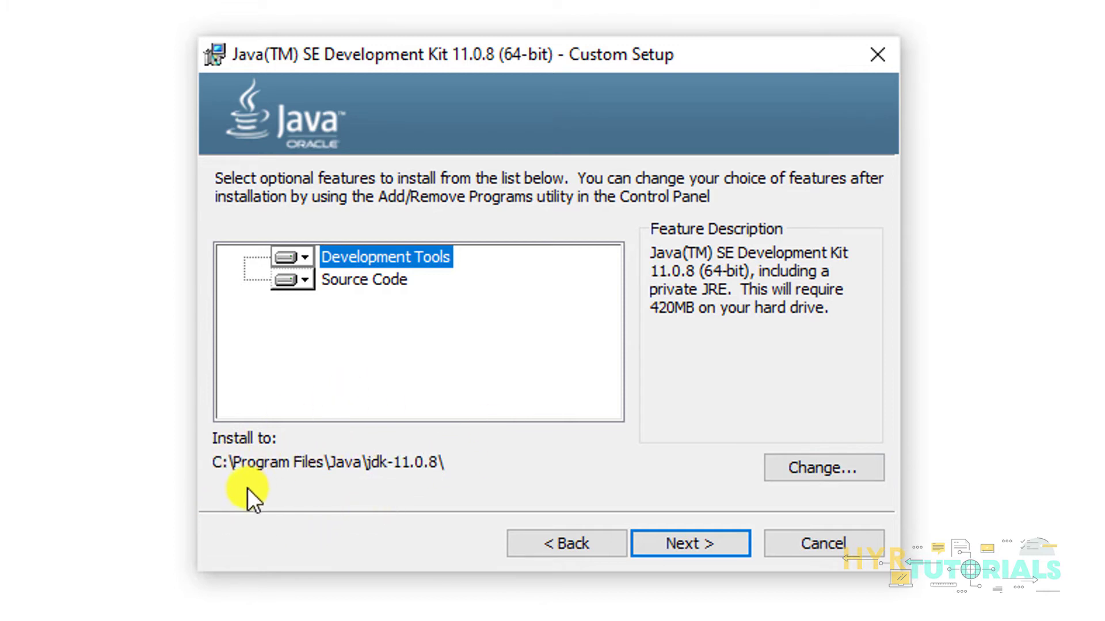
{"action": "left_click", "coordinate": [676, 542]}
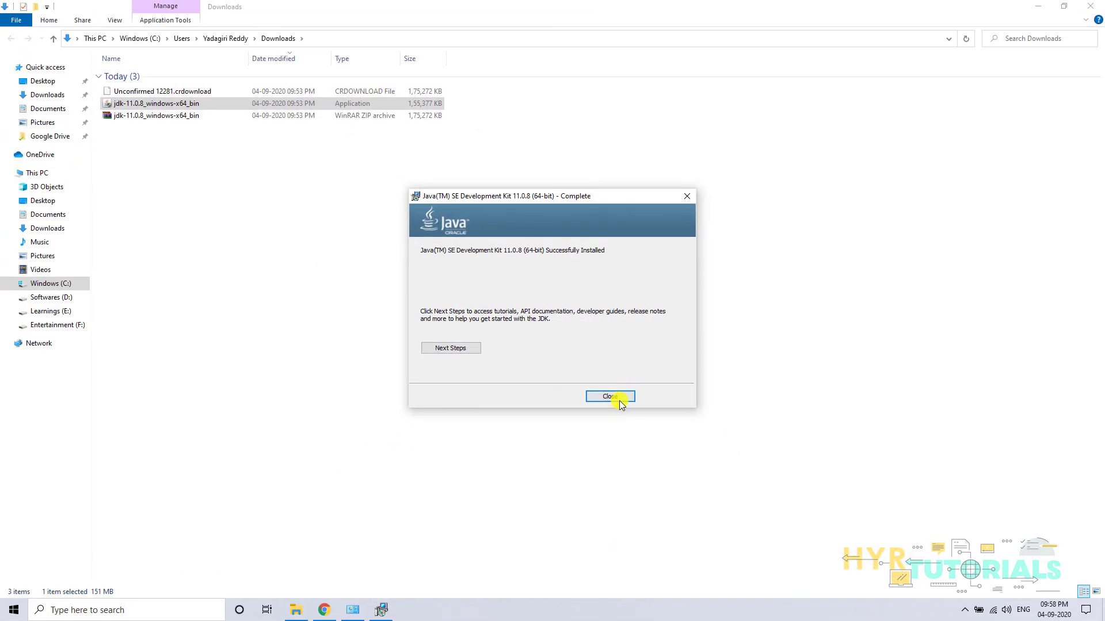
- Close the completed JDK installer and refresh the Downloads folder
{"action": "left_click", "coordinate": [612, 397]}
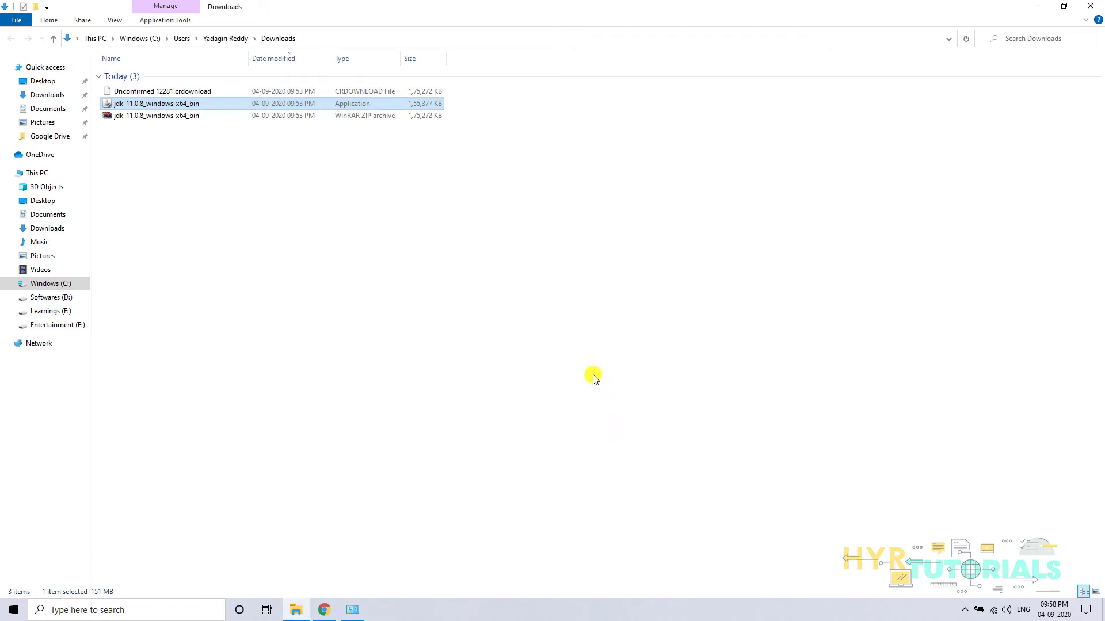
{"action": "left_click", "coordinate": [388, 215]}
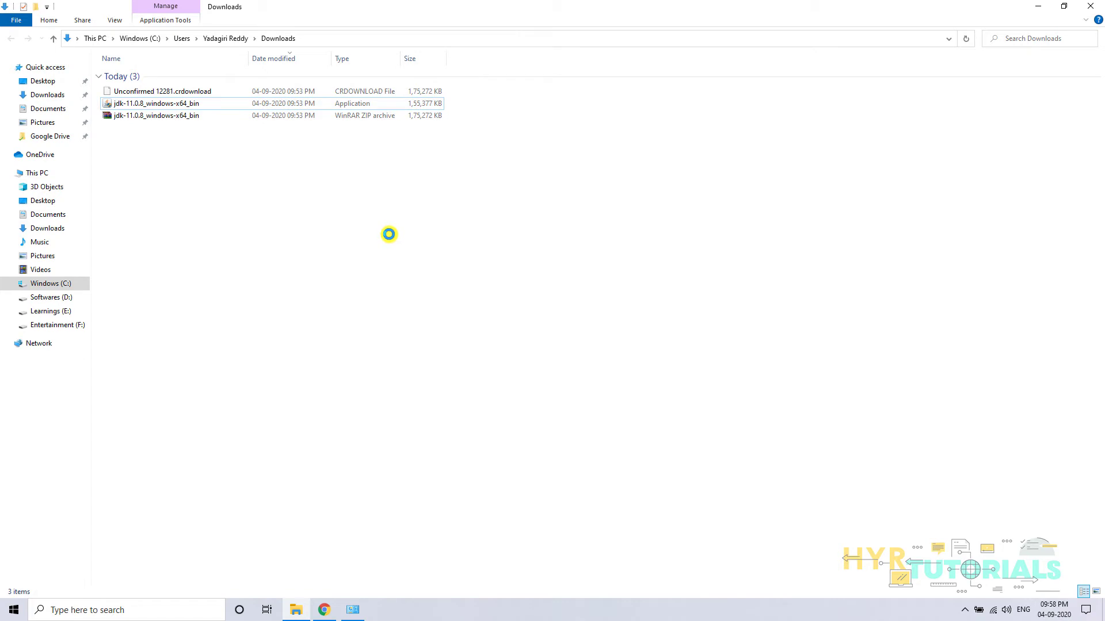
{"action": "right_click", "coordinate": [380, 249]}
{"action": "left_click", "coordinate": [415, 259]}
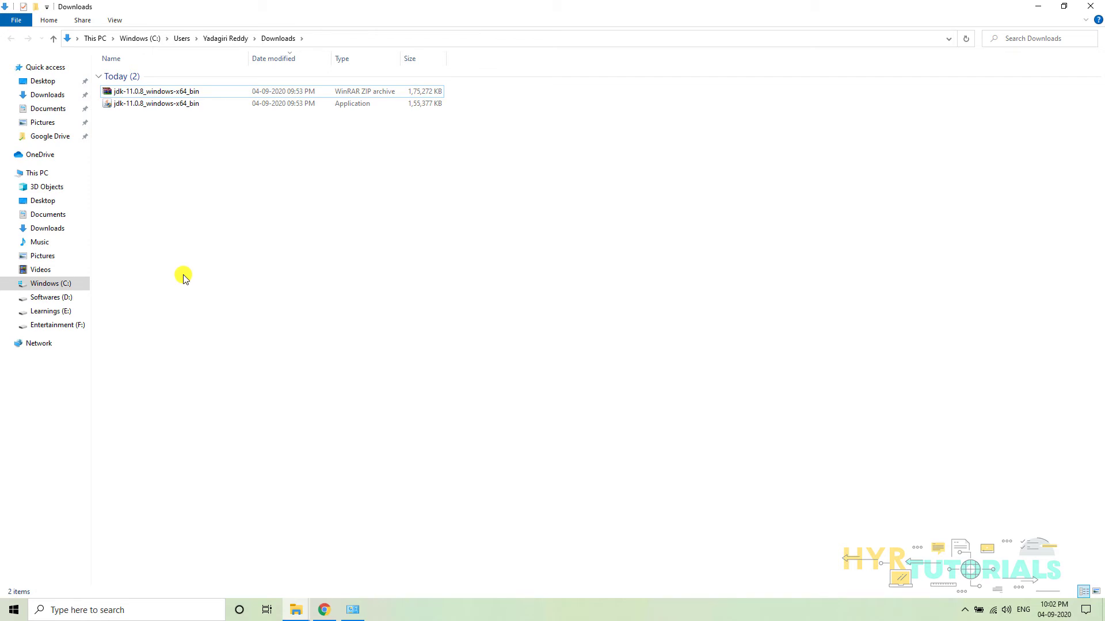
- Open a Command Prompt window and check the installed Java version with java -version
{"action": "key", "text": "super+r"}
{"action": "key", "text": "Return"}
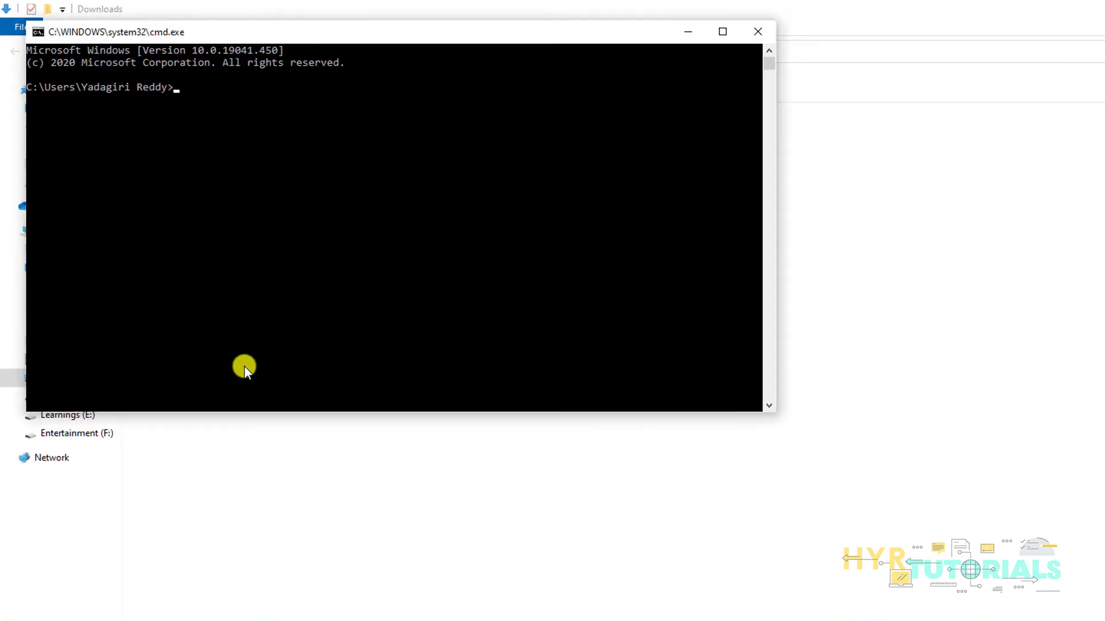
{"action": "type", "text": "java -"}
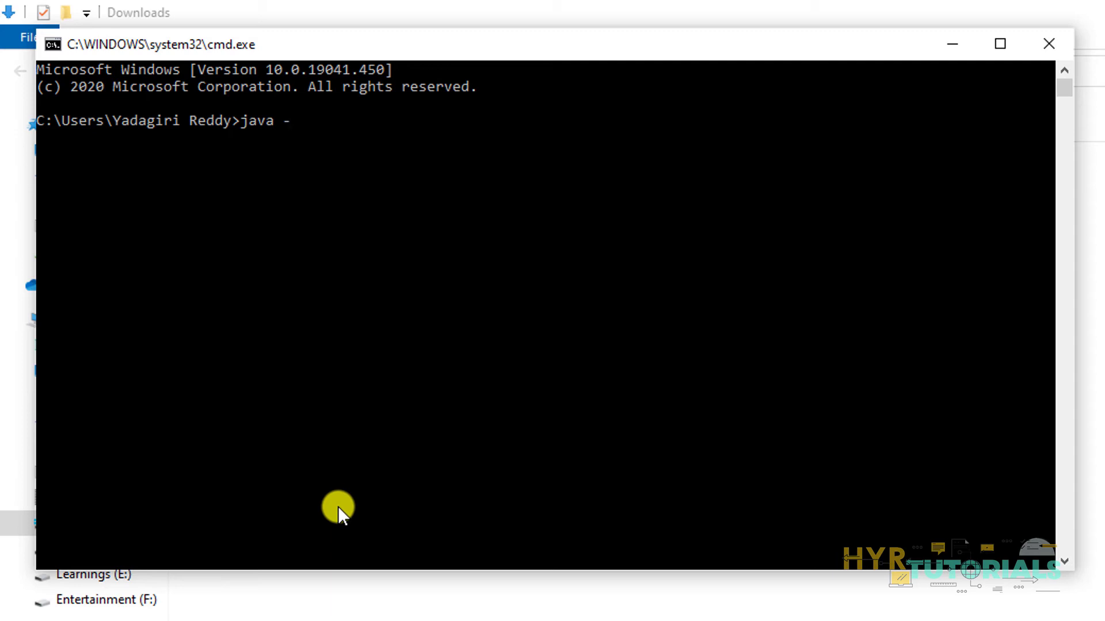
{"action": "type", "text": "version"}
{"action": "key", "text": "Return"}
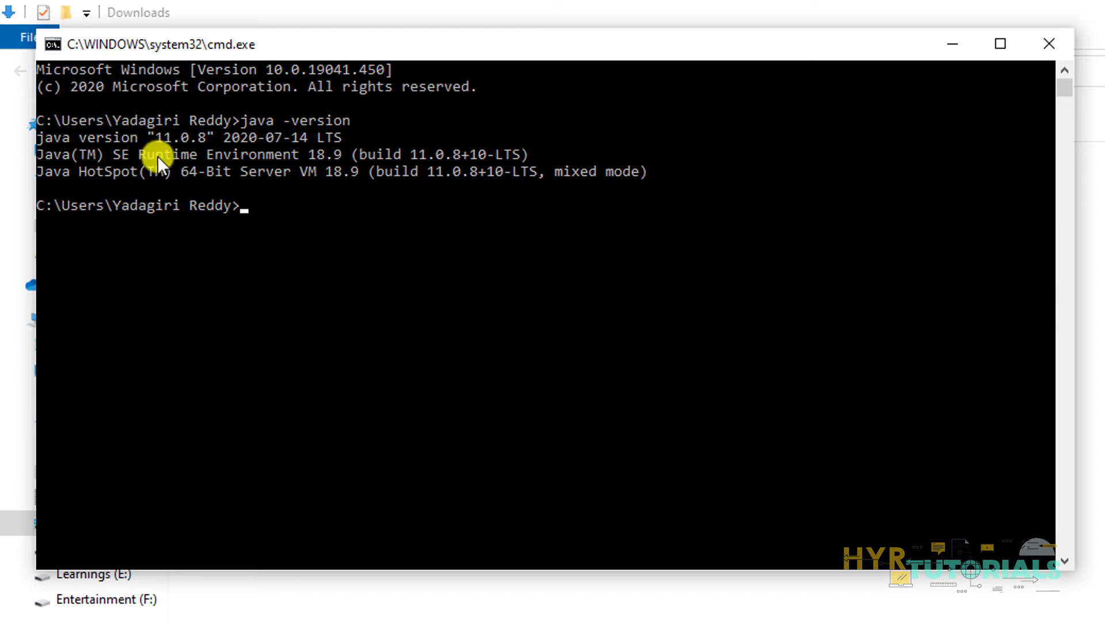
- Run javac to check the Java compiler and review its usage output from the beginning
{"action": "left_click", "coordinate": [248, 205]}
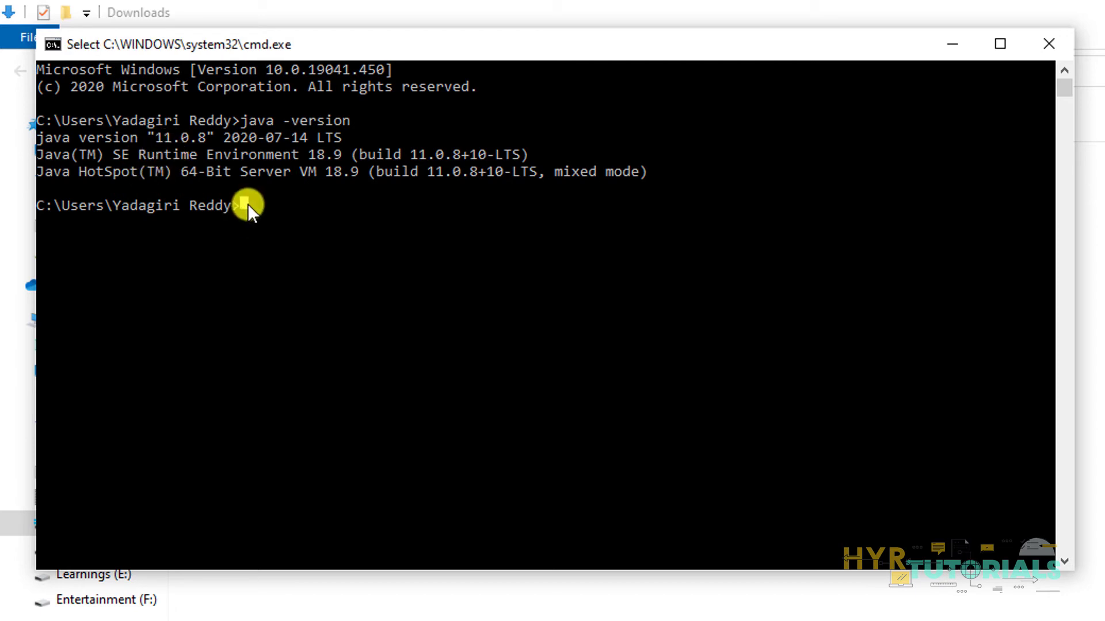
{"action": "type", "text": "java"}
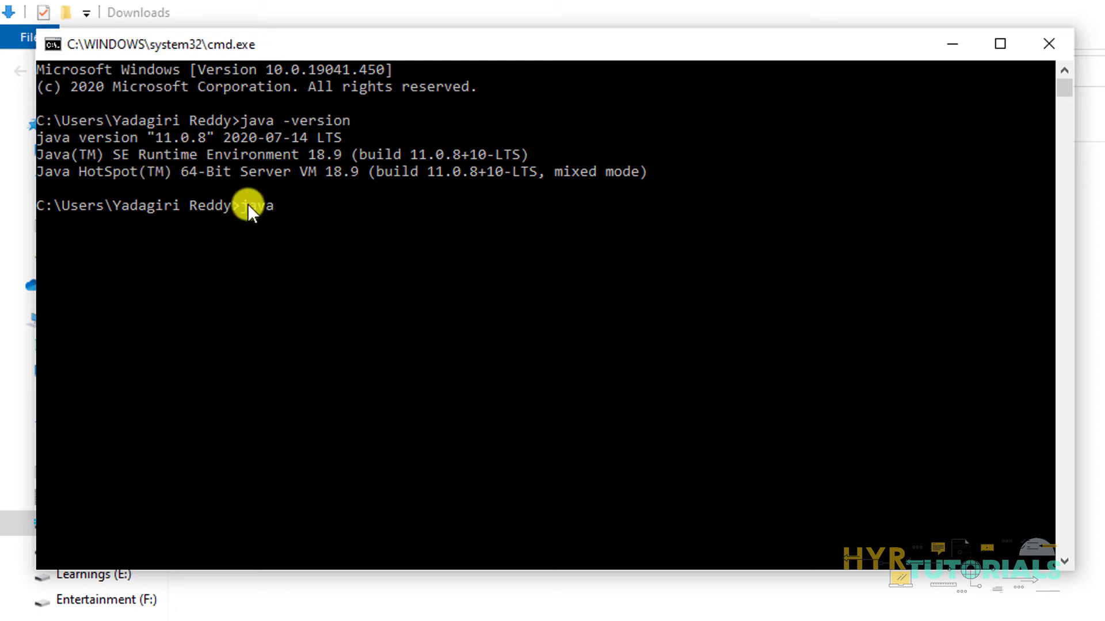
{"action": "type", "text": "c"}
{"action": "key", "text": "Return"}
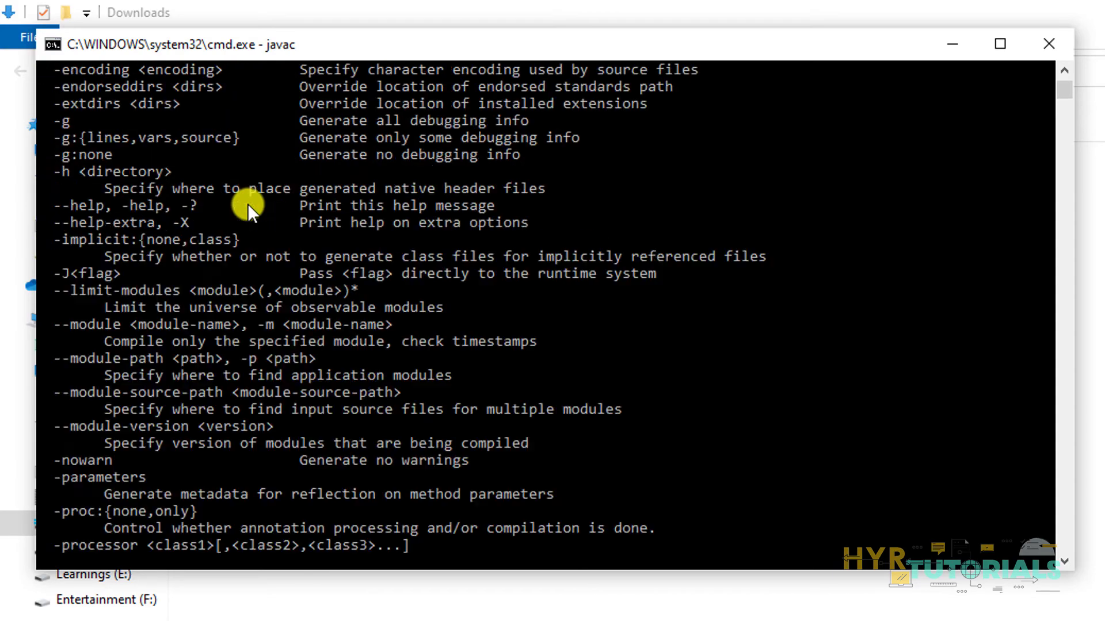
{"action": "scroll", "coordinate": [312, 383], "scroll_direction": "up", "scroll_amount": 5}
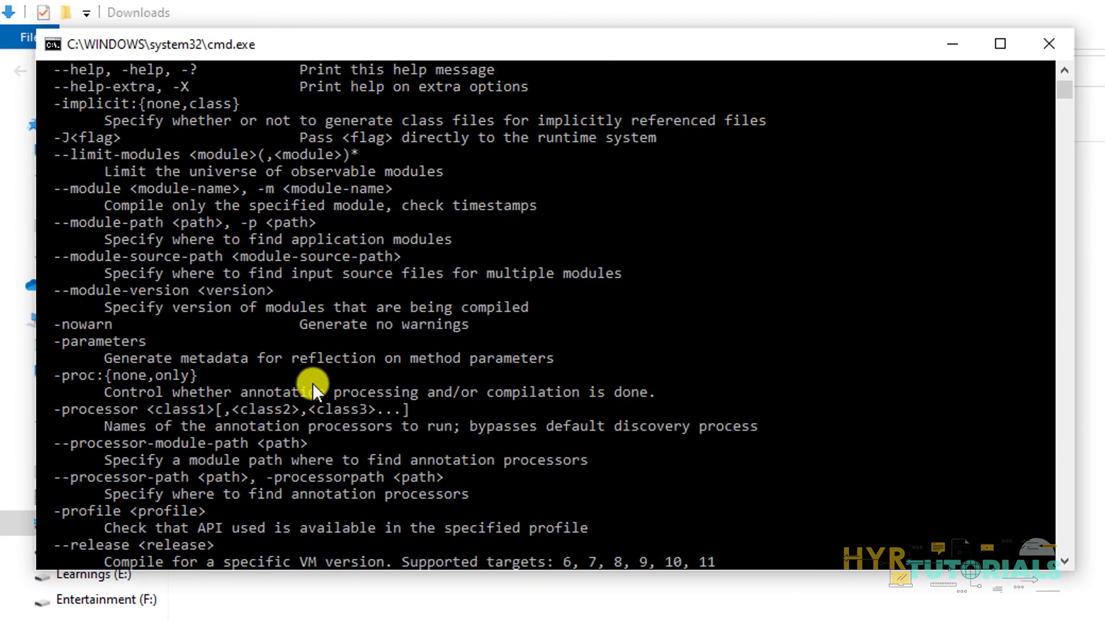
{"action": "scroll", "coordinate": [313, 385], "scroll_direction": "up", "scroll_amount": 10}
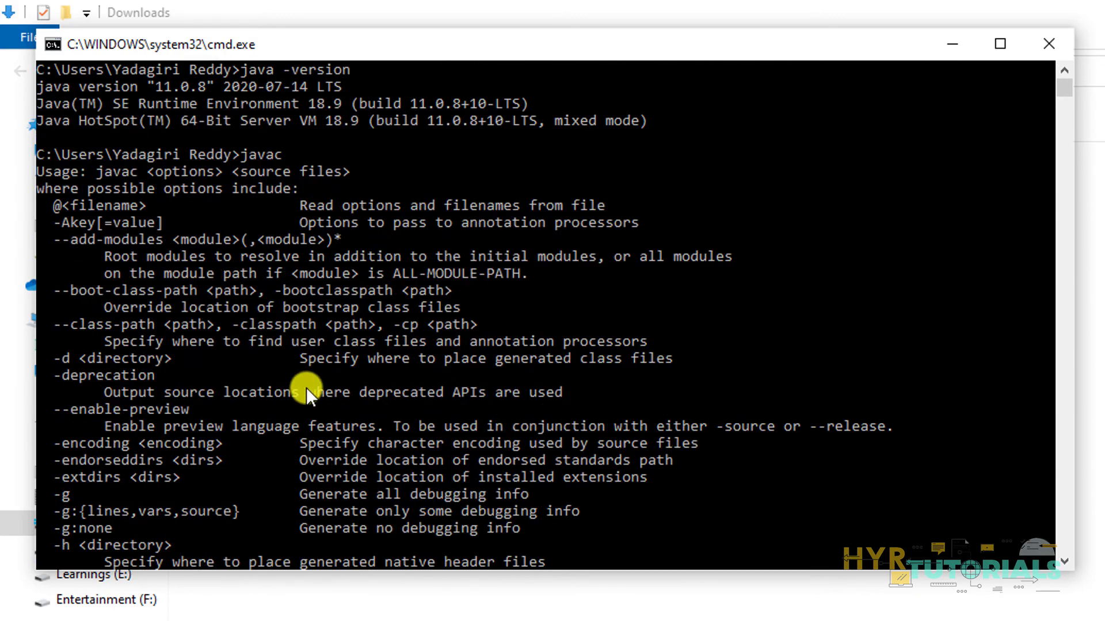
{"action": "scroll", "coordinate": [307, 387], "scroll_direction": "up", "scroll_amount": 1}
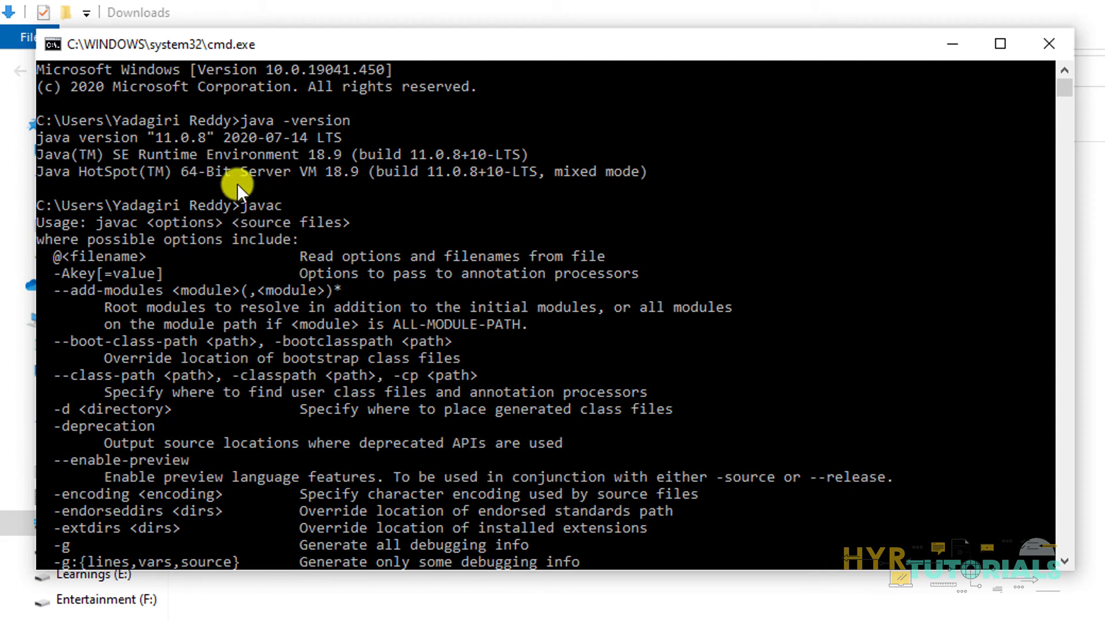
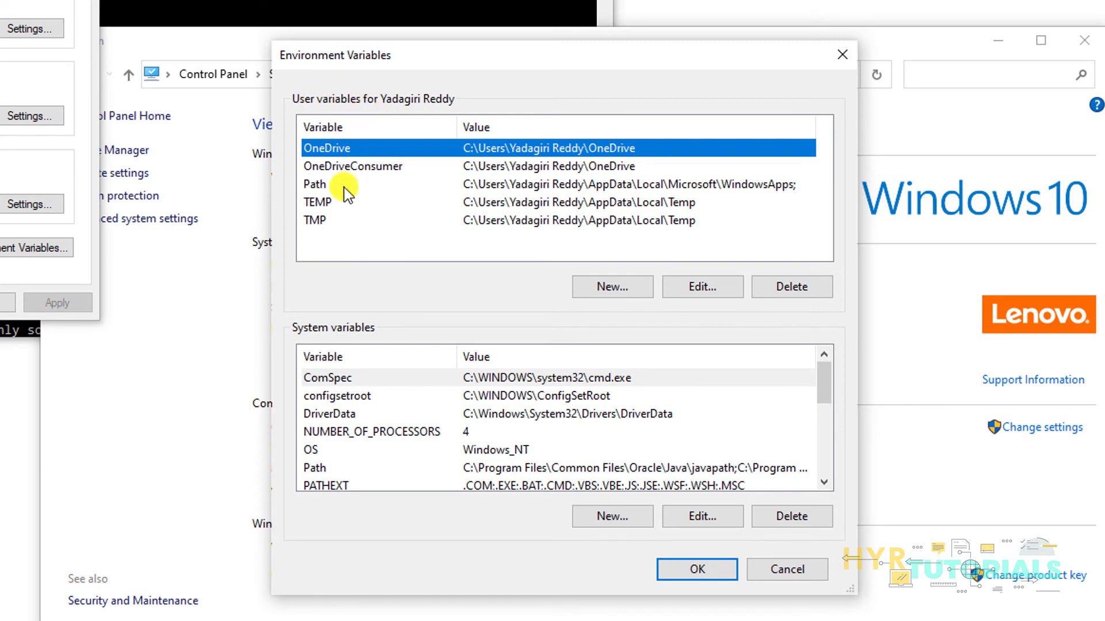
- In Environment Variables, check the user Path variable and look through the list of system variables
{"action": "double_click", "coordinate": [466, 185]}
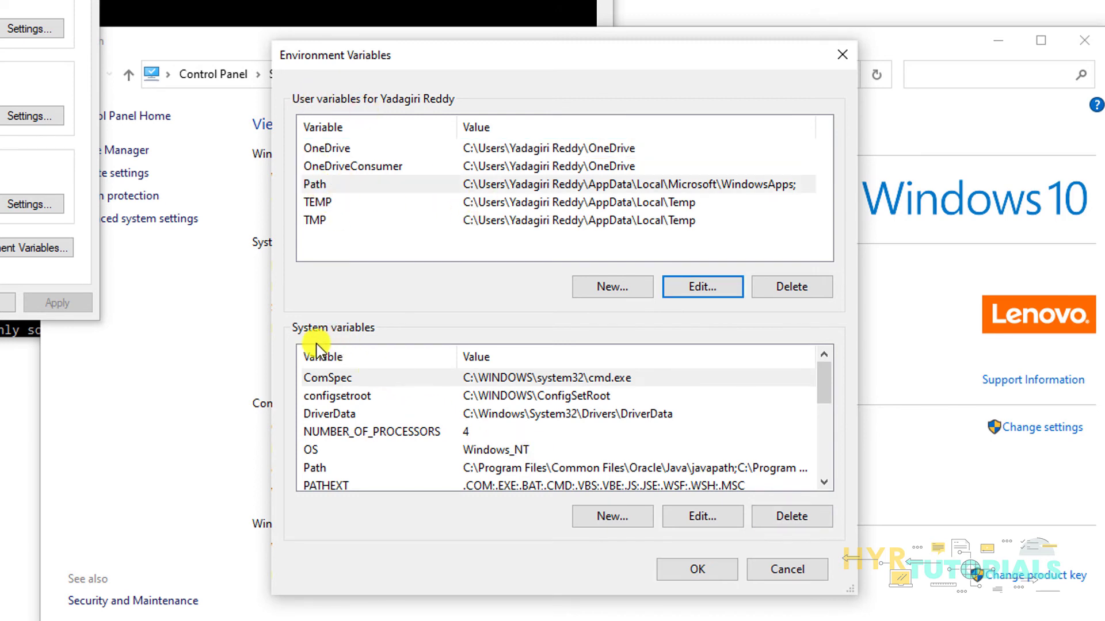
{"action": "left_click", "coordinate": [360, 395]}
{"action": "scroll", "coordinate": [333, 451], "scroll_direction": "down", "scroll_amount": 3}
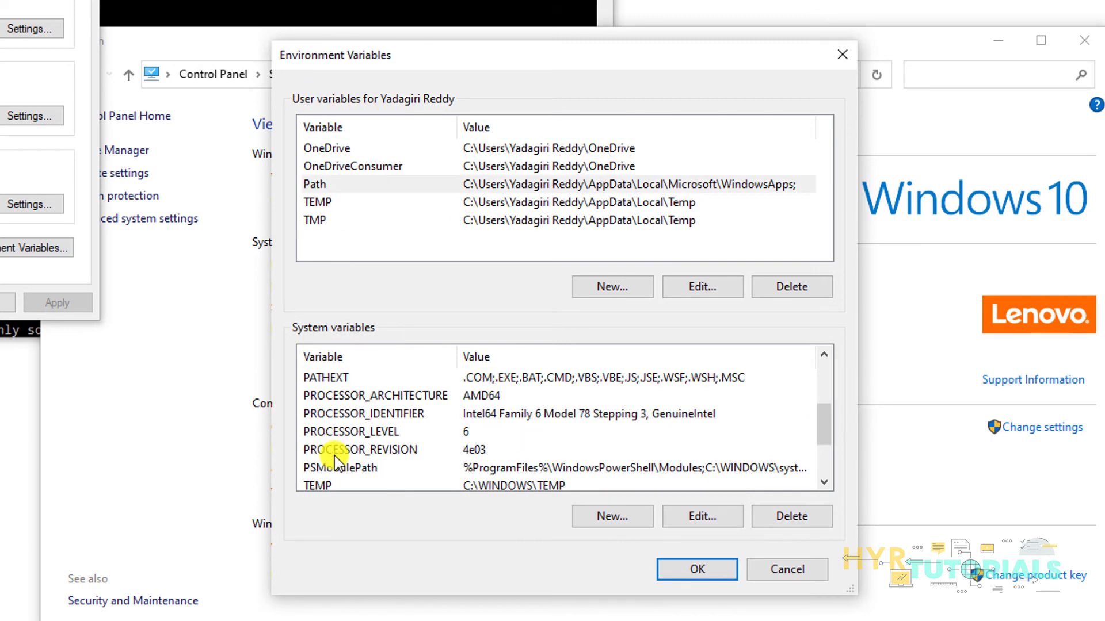
{"action": "scroll", "coordinate": [333, 458], "scroll_direction": "up", "scroll_amount": 3}
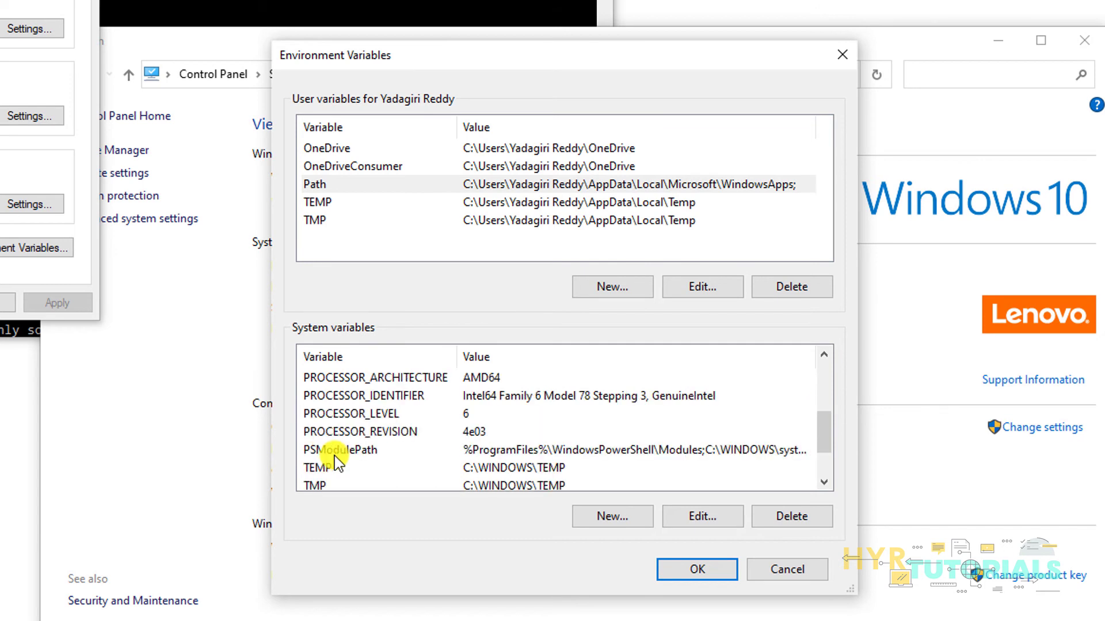
{"action": "scroll", "coordinate": [334, 456], "scroll_direction": "up", "scroll_amount": 1}
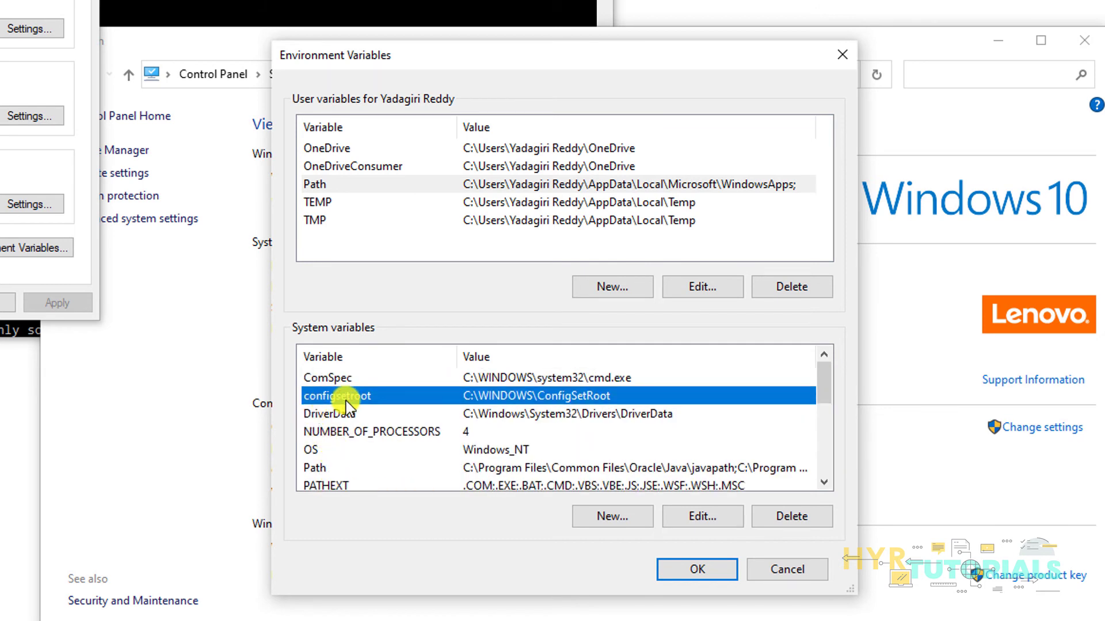
- Open the system Path variable, examine its two Oracle javapath entries, and close it again
{"action": "left_click", "coordinate": [316, 469]}
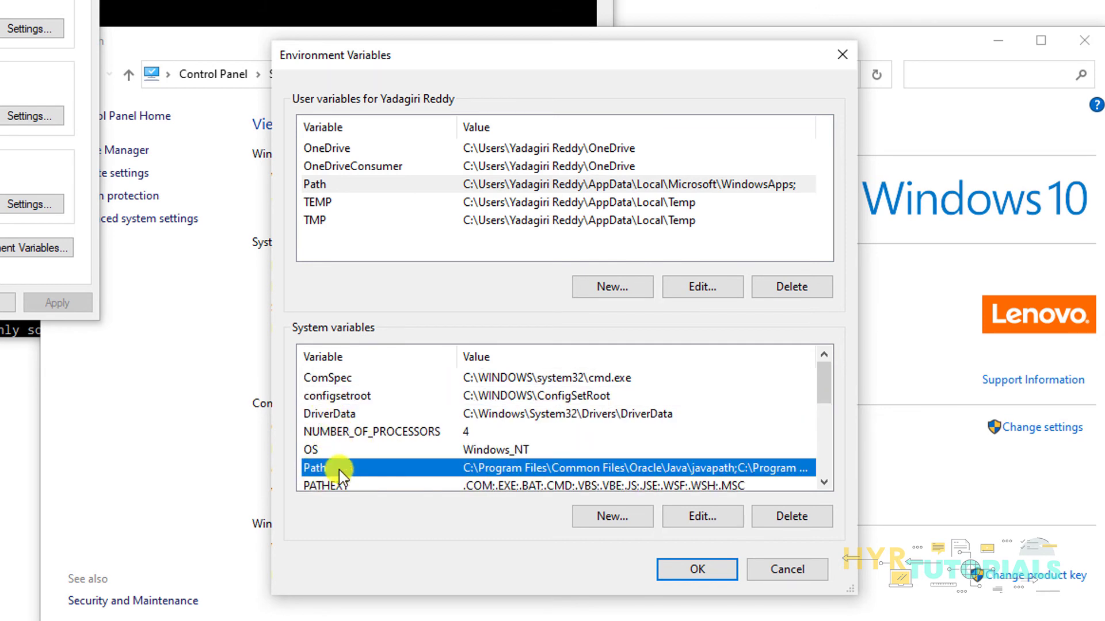
{"action": "left_click", "coordinate": [702, 517]}
{"action": "left_click", "coordinate": [448, 149]}
{"action": "left_click", "coordinate": [447, 143]}
{"action": "left_click", "coordinate": [451, 155]}
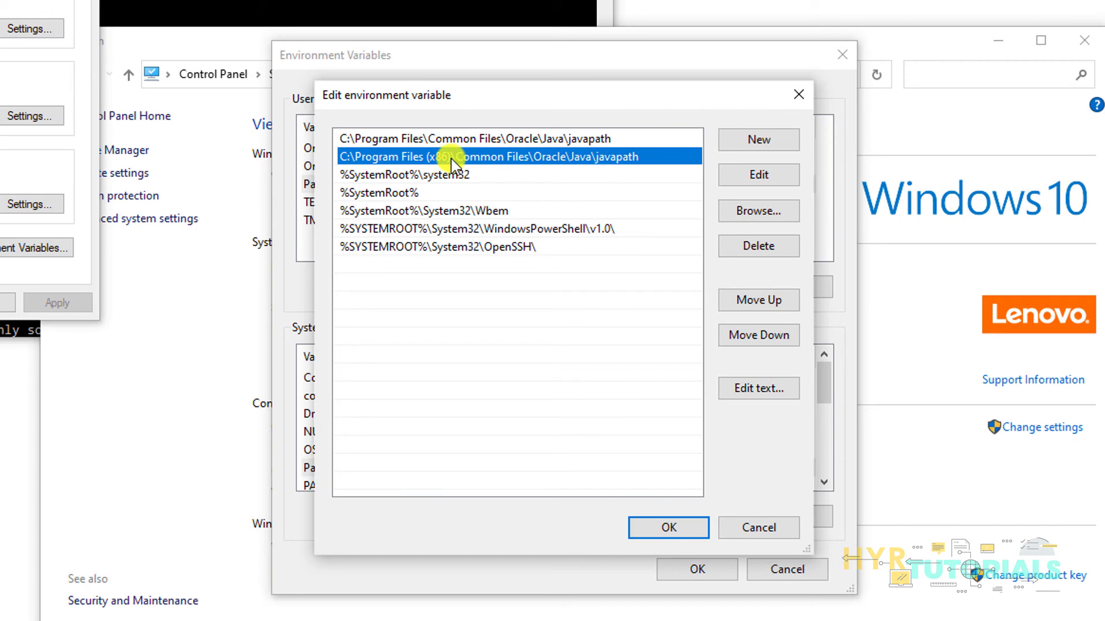
{"action": "left_click", "coordinate": [612, 141]}
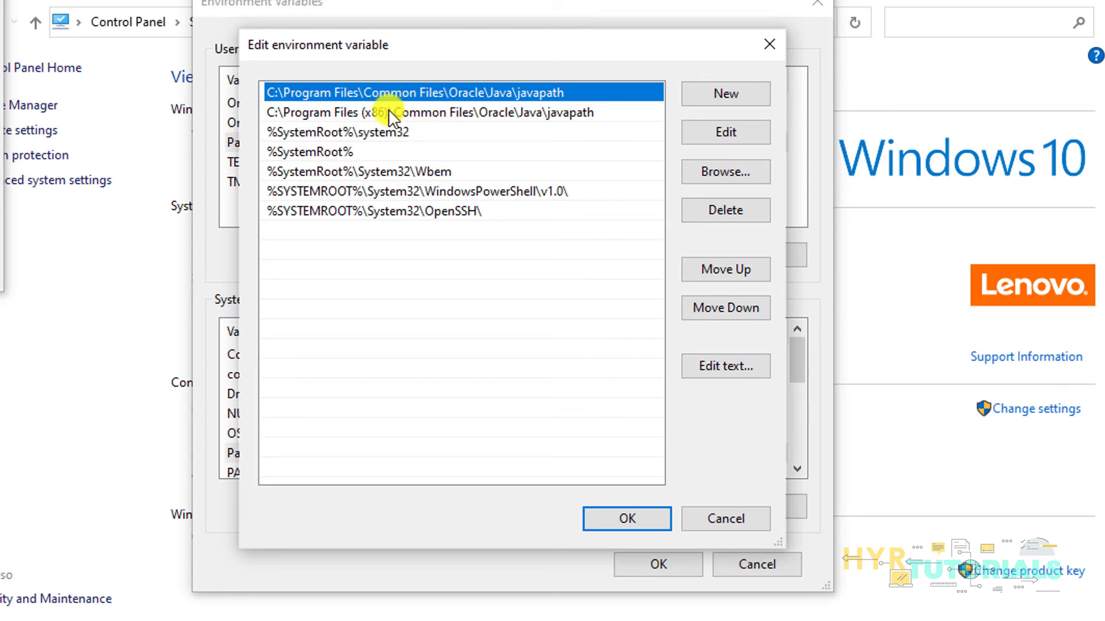
{"action": "left_click", "coordinate": [649, 519]}
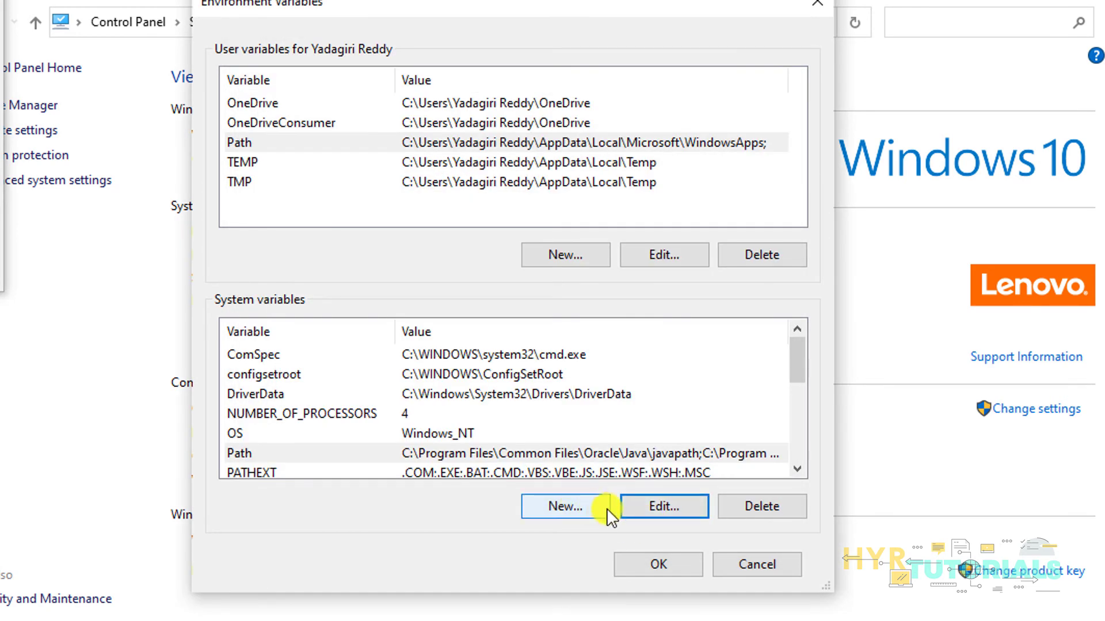
- Reopen the system Path variable for a new entry and copy the folder path C:\Program Files\Java\jdk-11.0.8\bin from File Explorer
{"action": "left_click", "coordinate": [641, 509]}
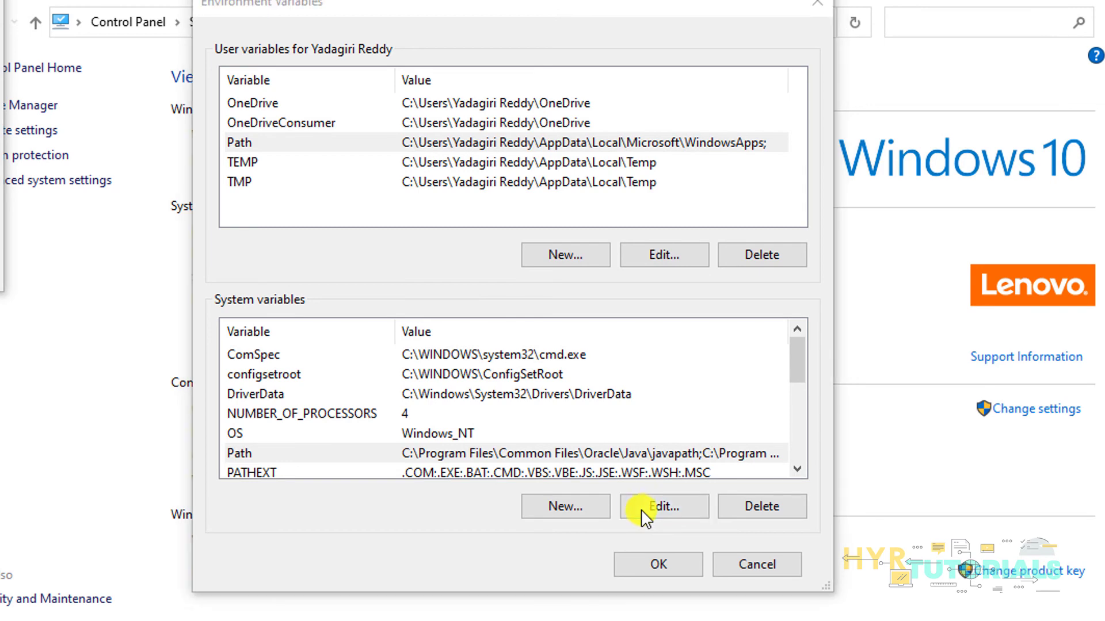
{"action": "left_click", "coordinate": [751, 93]}
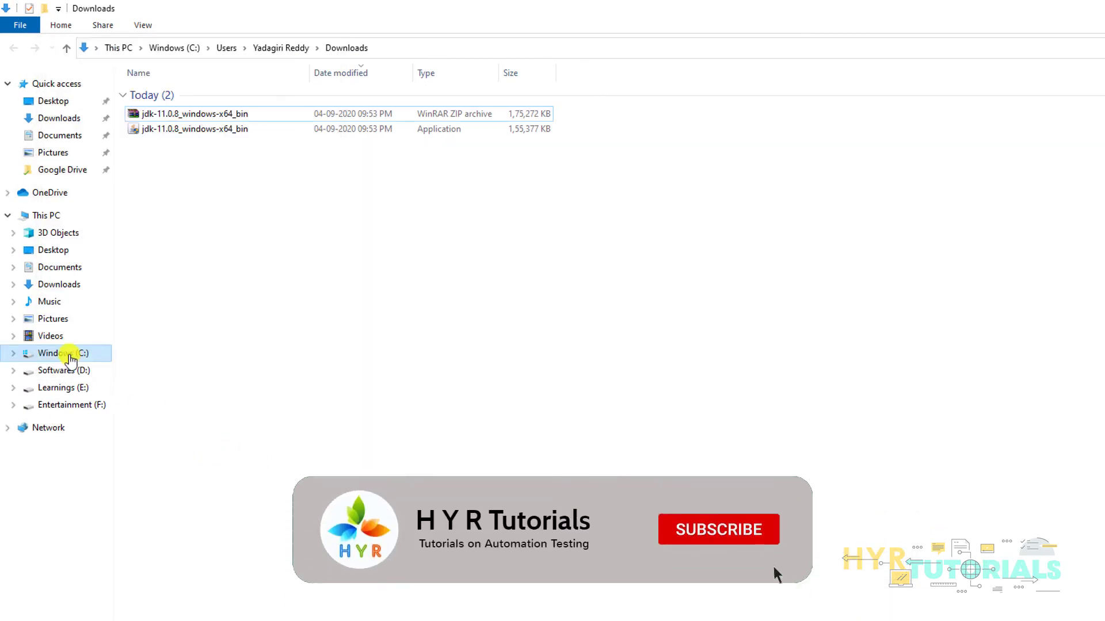
{"action": "left_click", "coordinate": [69, 356]}
{"action": "left_click", "coordinate": [171, 140]}
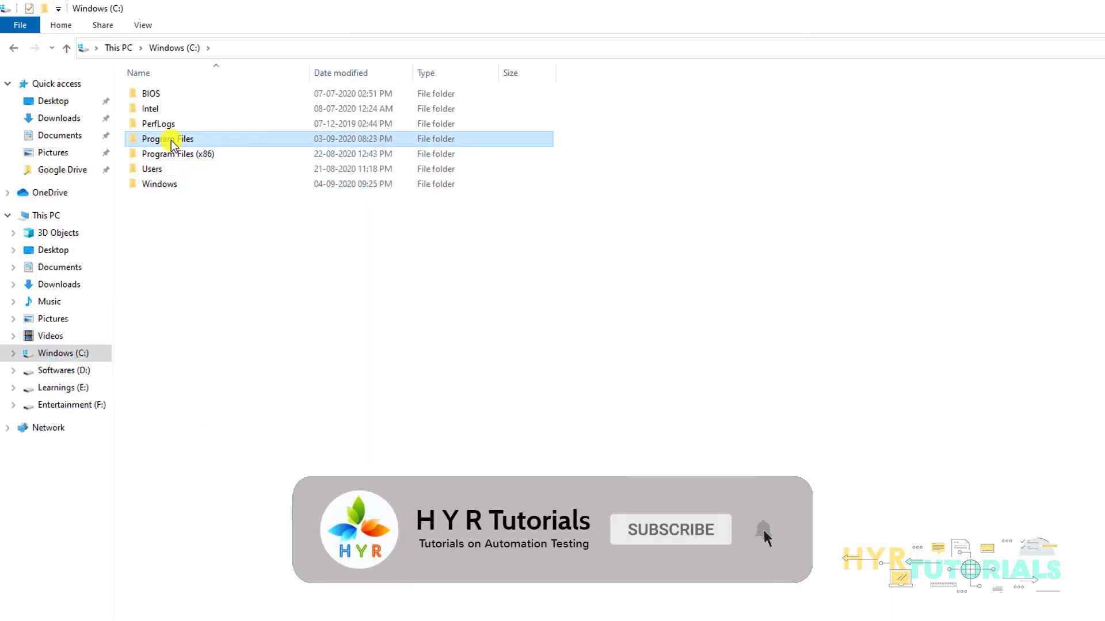
{"action": "double_click", "coordinate": [171, 140]}
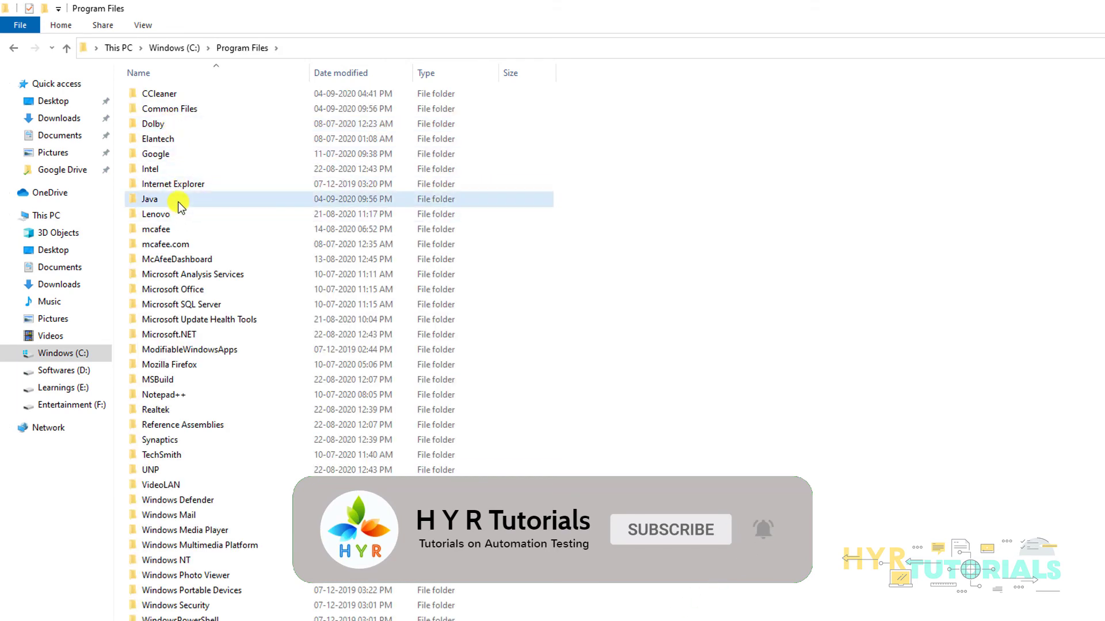
{"action": "double_click", "coordinate": [178, 202]}
{"action": "double_click", "coordinate": [175, 113]}
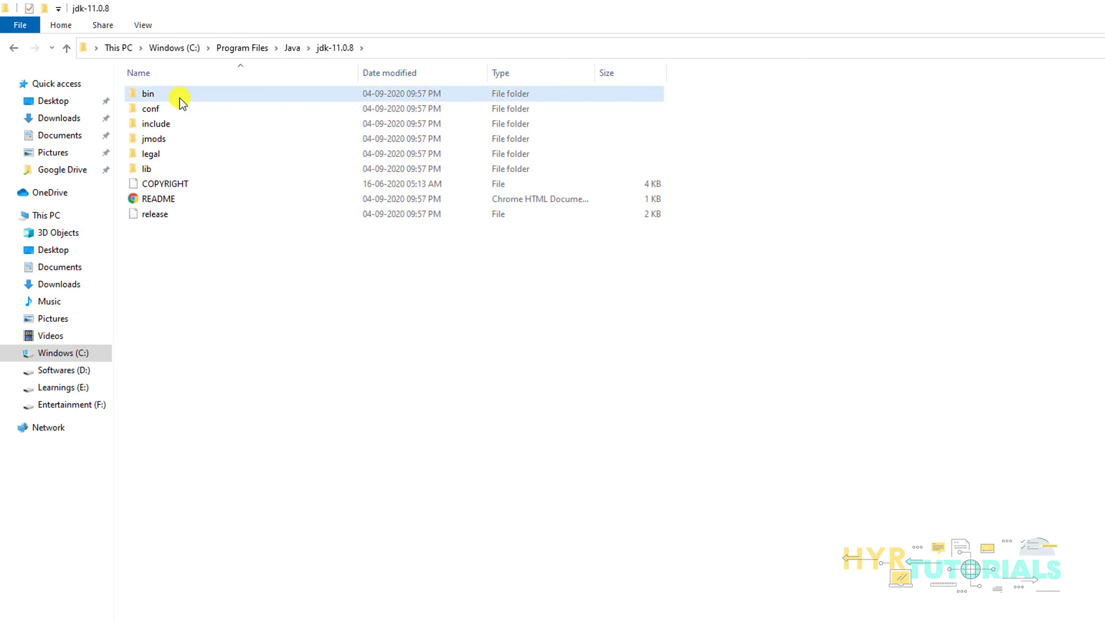
{"action": "double_click", "coordinate": [180, 98]}
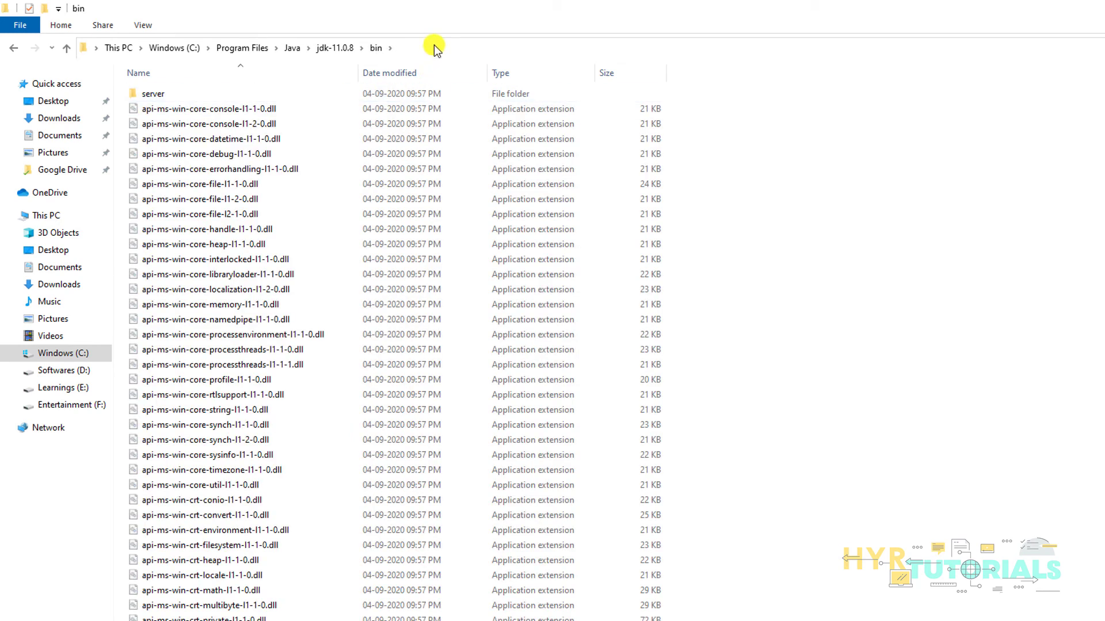
{"action": "left_click", "coordinate": [434, 46]}
{"action": "key", "text": "ctrl+c"}
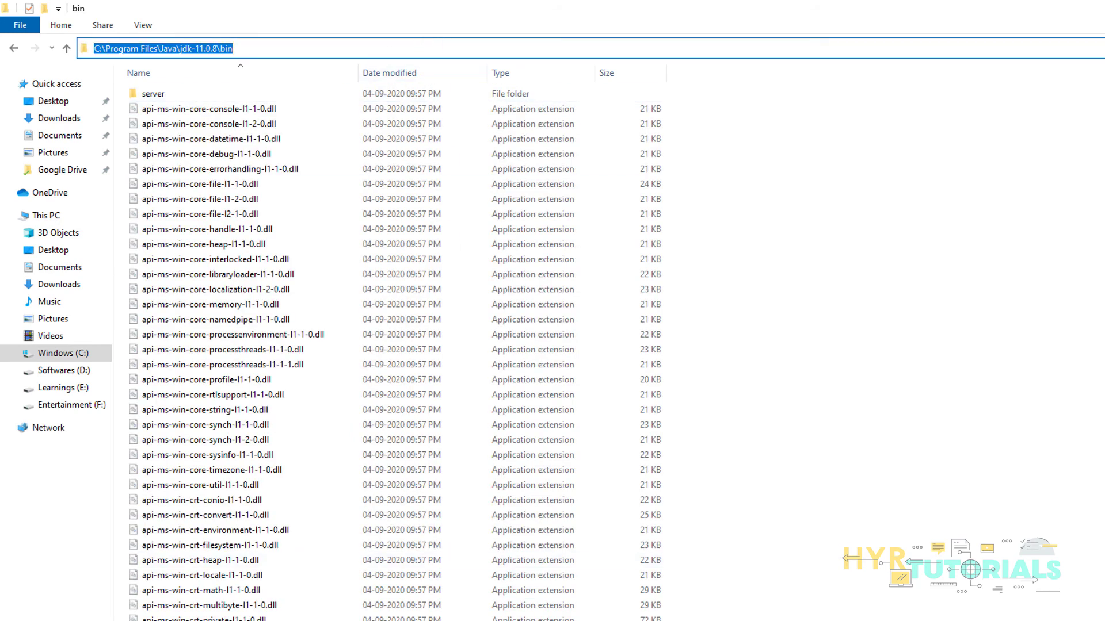
- Add C:\Program Files\Java\jdk-11.0.8\bin\ as a new entry in the system Path variable
{"action": "key", "text": "alt+Tab"}
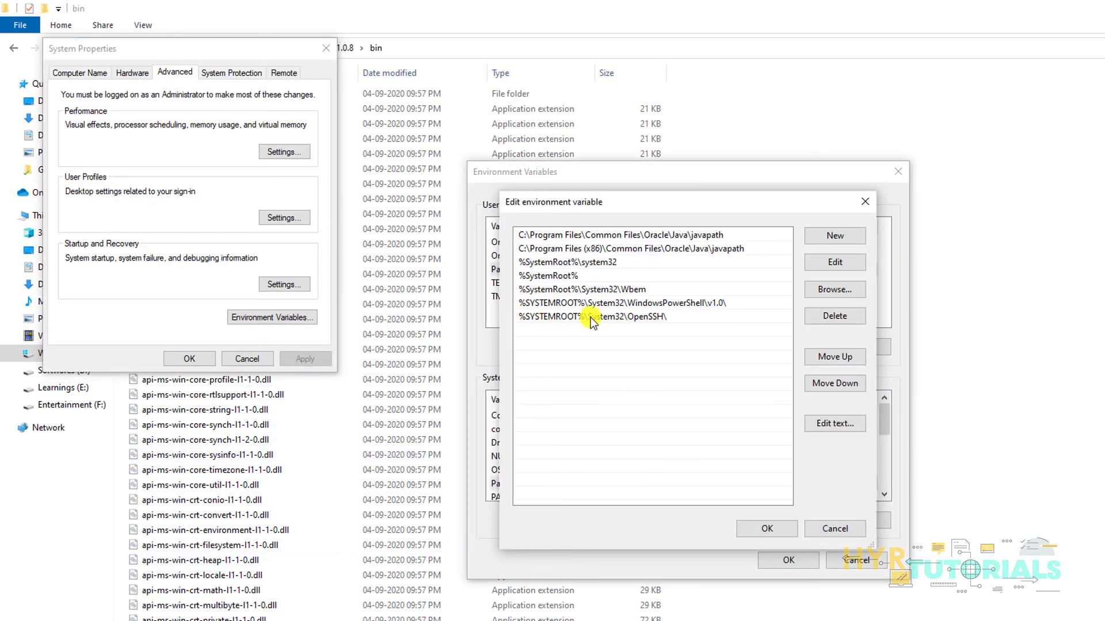
{"action": "left_click", "coordinate": [835, 237]}
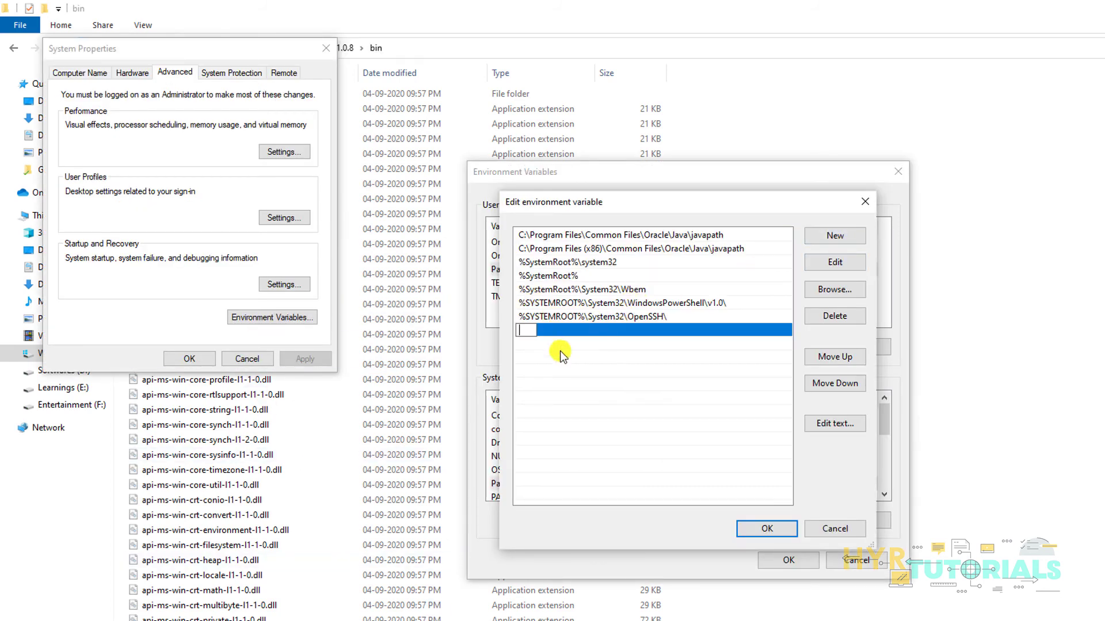
{"action": "key", "text": "ctrl+v"}
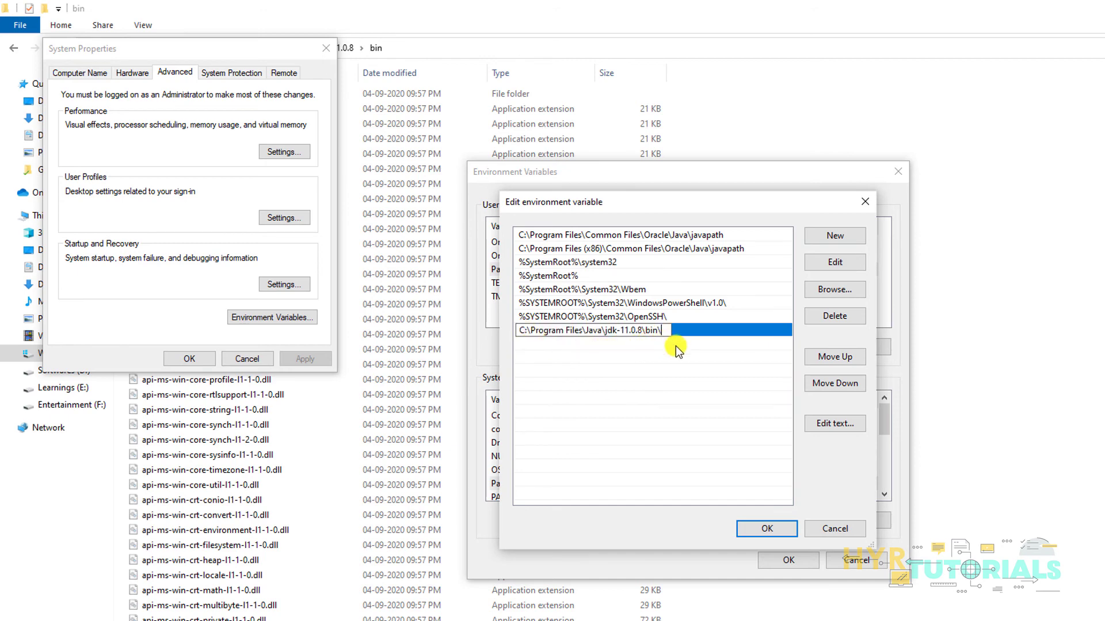
{"action": "left_click", "coordinate": [767, 528]}
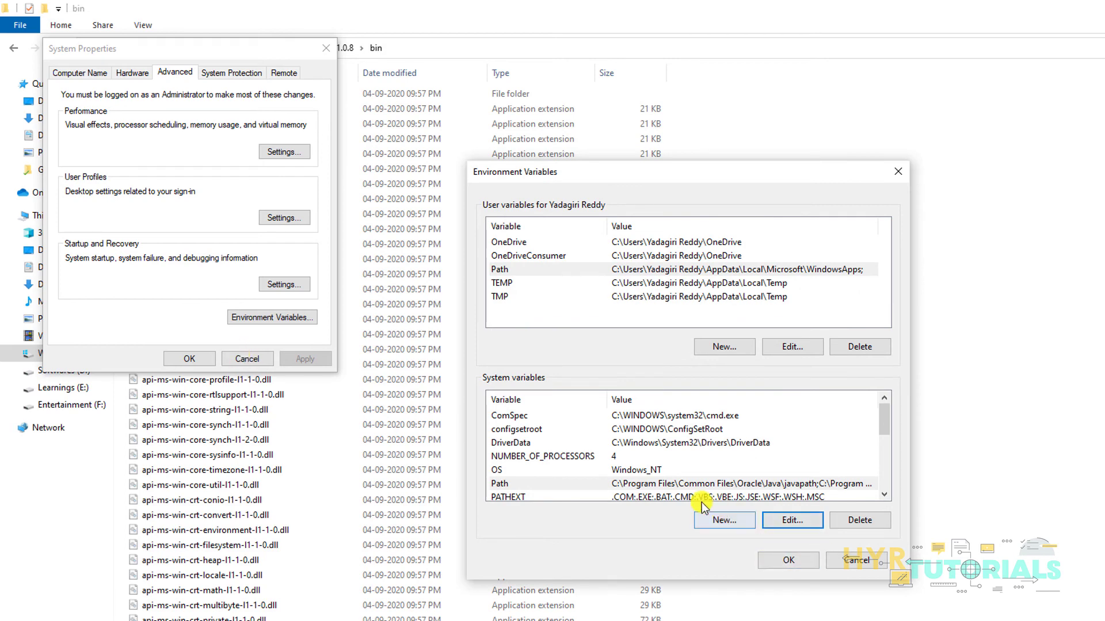
- Delete the C:\Program Files\Java\jdk-11.0.8\bin\ entry from the system Path variable and save the change
{"action": "left_click", "coordinate": [779, 519]}
{"action": "left_click", "coordinate": [556, 330]}
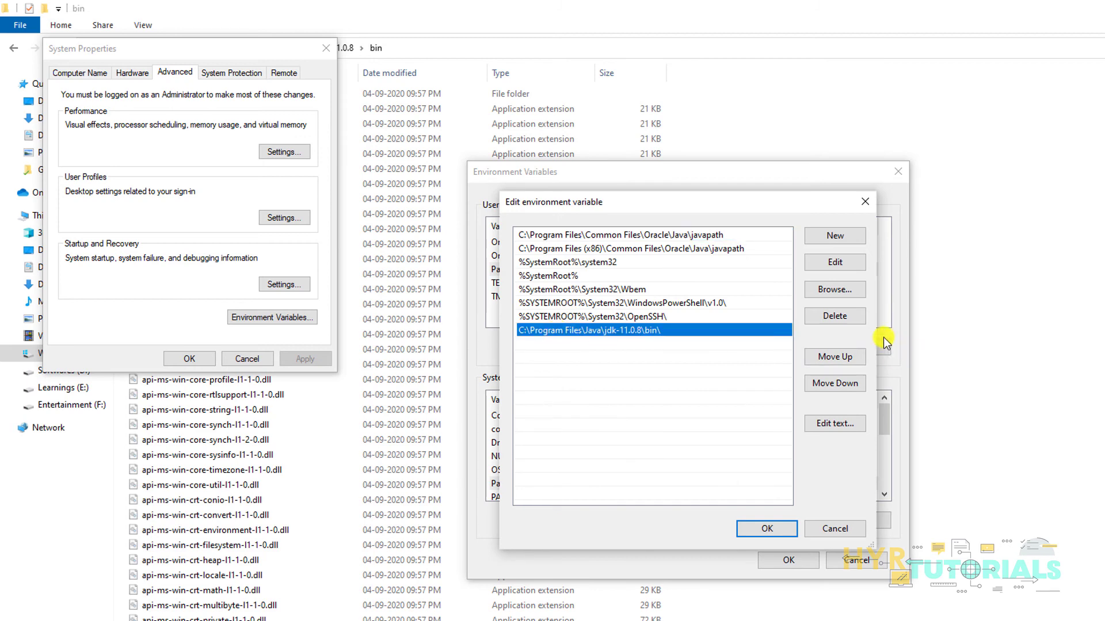
{"action": "left_click", "coordinate": [835, 316]}
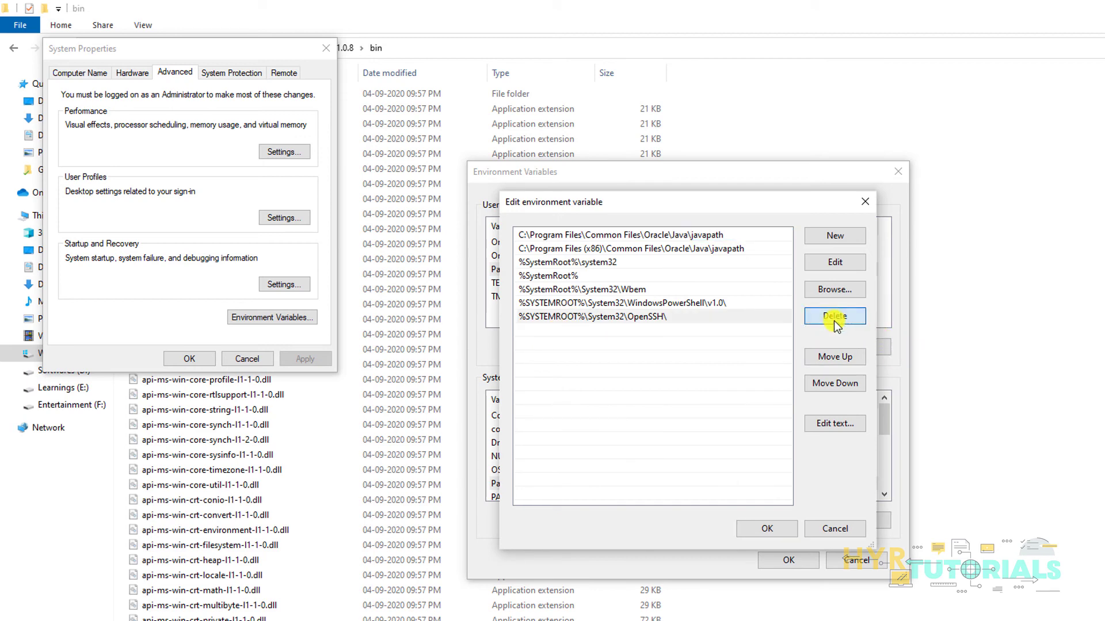
{"action": "left_click", "coordinate": [781, 534]}
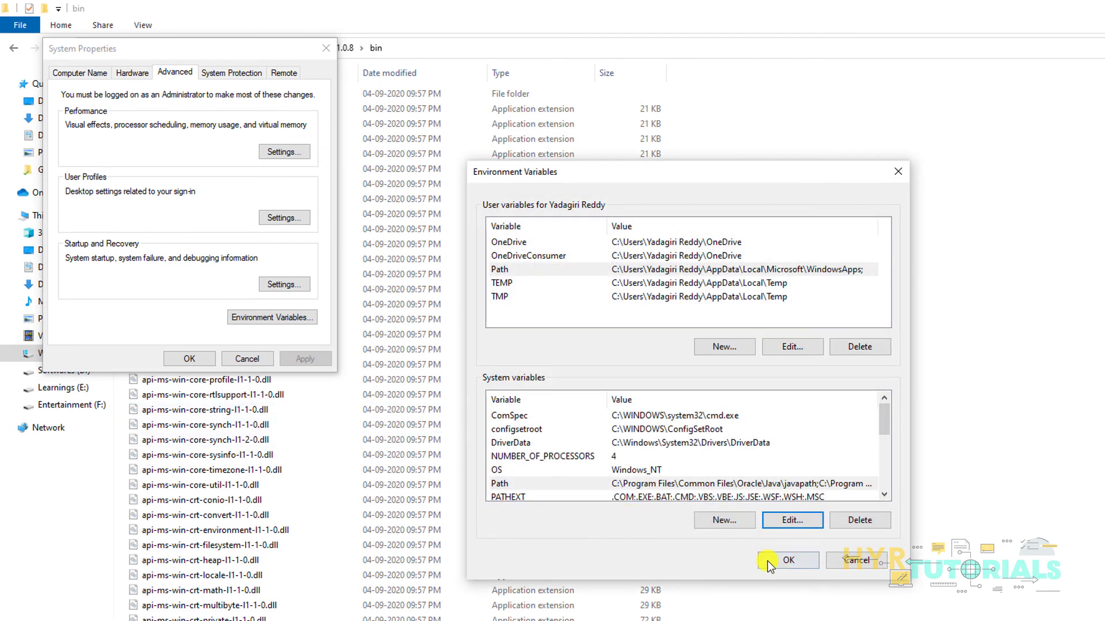
- Confirm and close the Environment Variables and System Properties dialogs, and go up to the installed jdk-11.0.8 folder
{"action": "left_click", "coordinate": [771, 561]}
{"action": "left_click", "coordinate": [186, 358]}
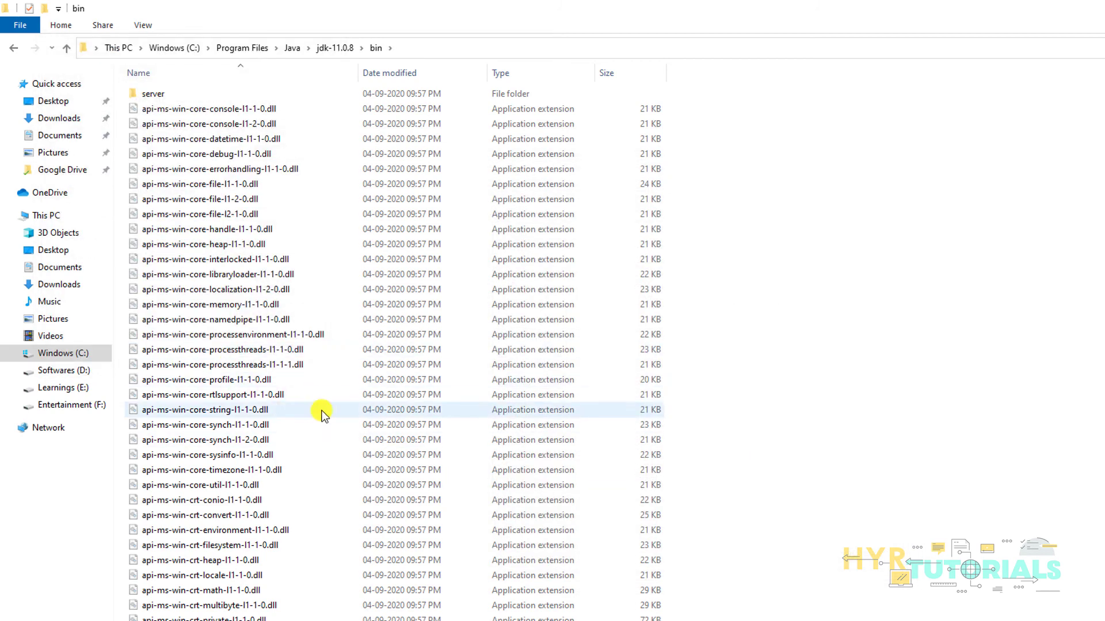
{"action": "left_click", "coordinate": [319, 48]}
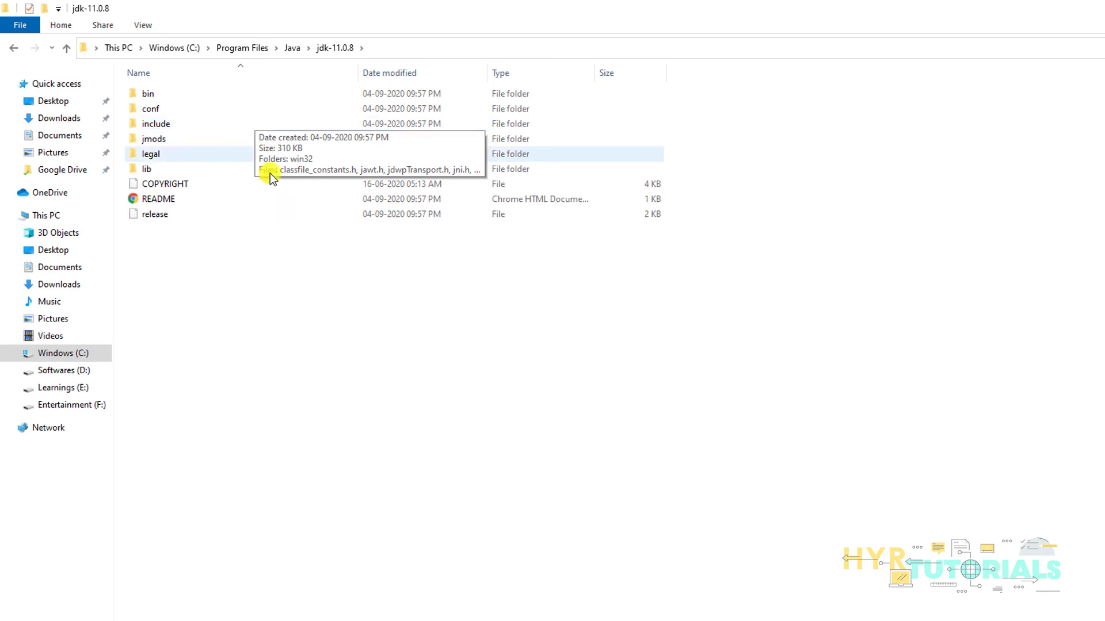
- Extract the jdk-11.0.8_windows-x64_bin archive in Downloads into its own folder named jdk-11.0.8_windows-x64_bin
{"action": "left_click", "coordinate": [47, 121]}
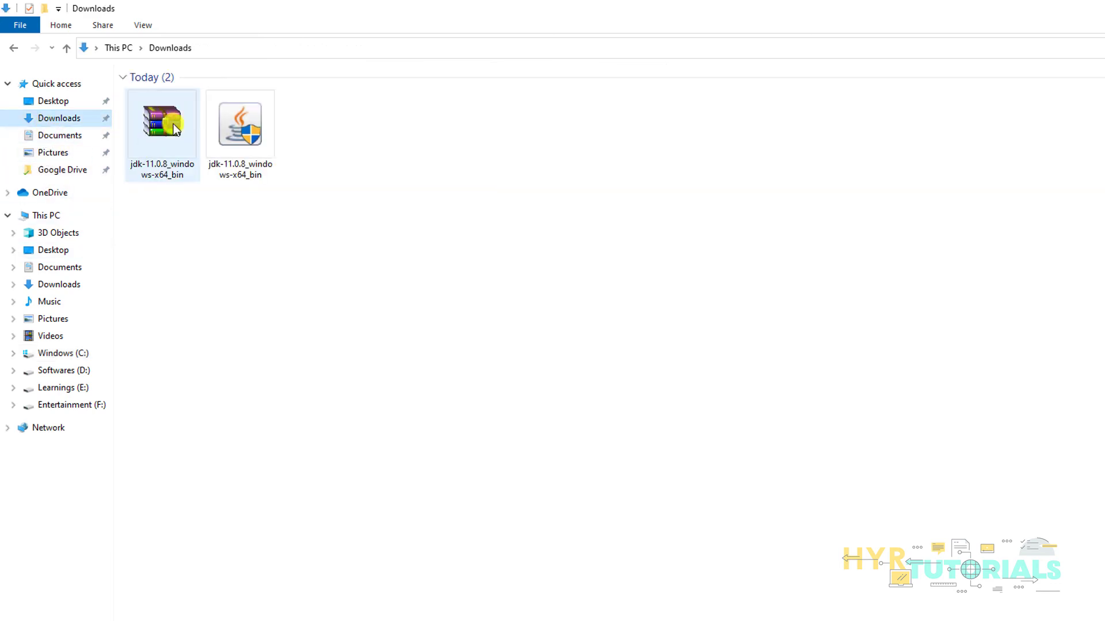
{"action": "left_click", "coordinate": [159, 155]}
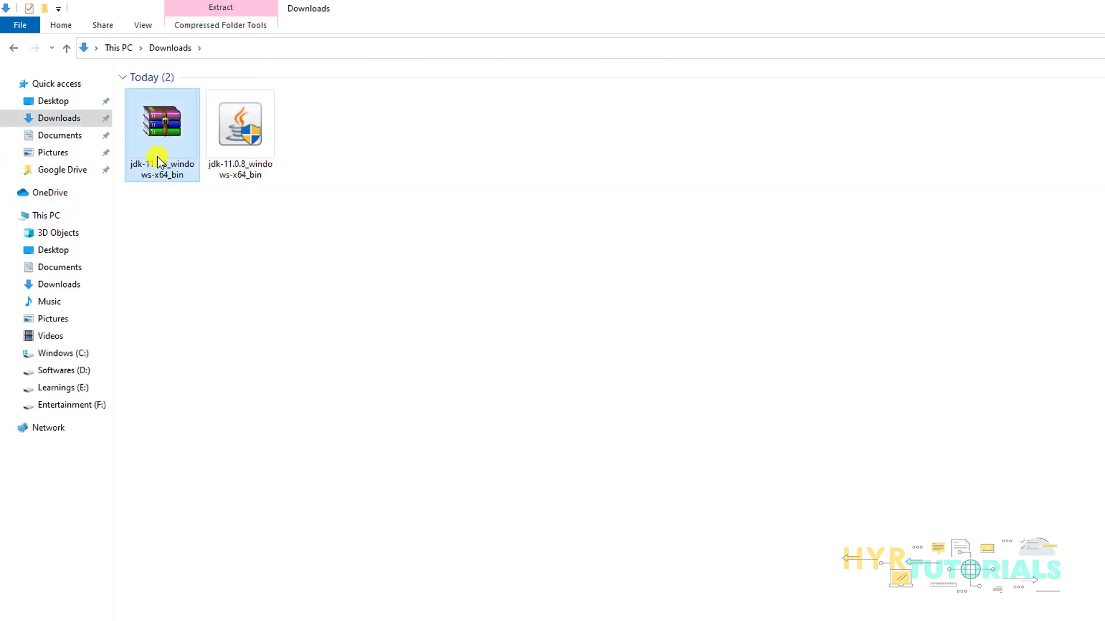
{"action": "right_click", "coordinate": [157, 156]}
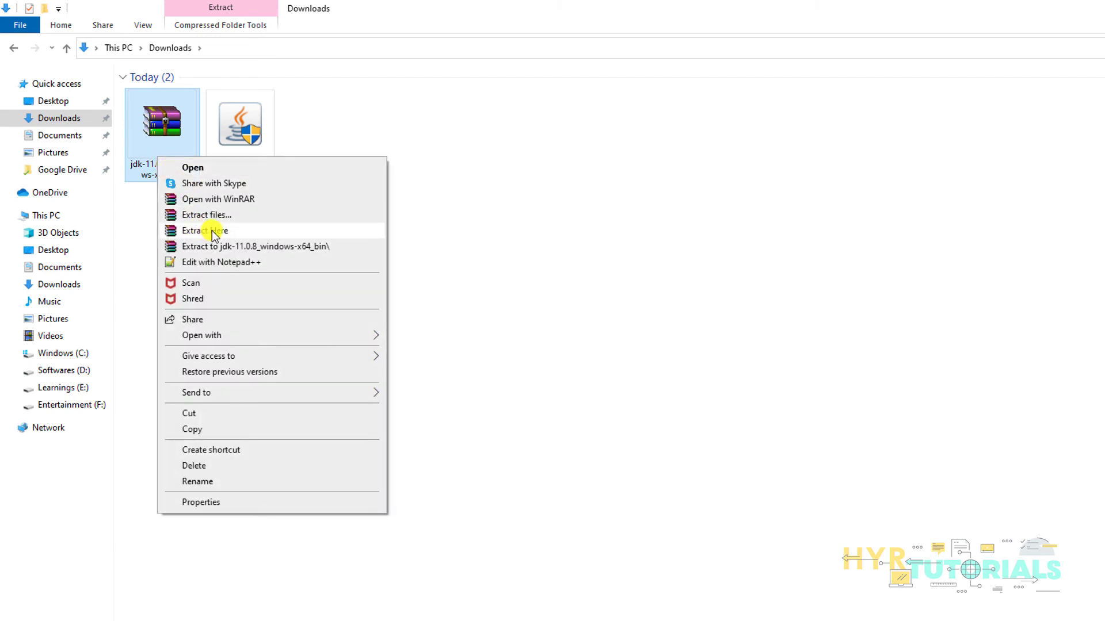
{"action": "left_click", "coordinate": [217, 244]}
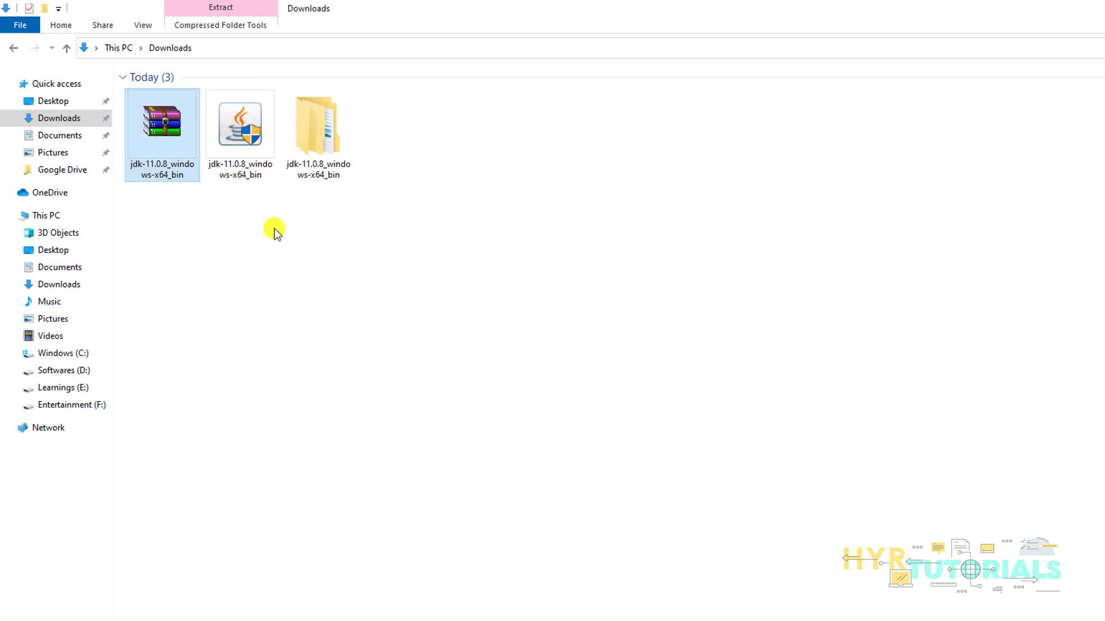
- Open the extracted jdk-11.0.8_windows-x64_bin folder and its jdk-11.0.8 subfolder
{"action": "left_click", "coordinate": [320, 144]}
{"action": "double_click", "coordinate": [320, 143]}
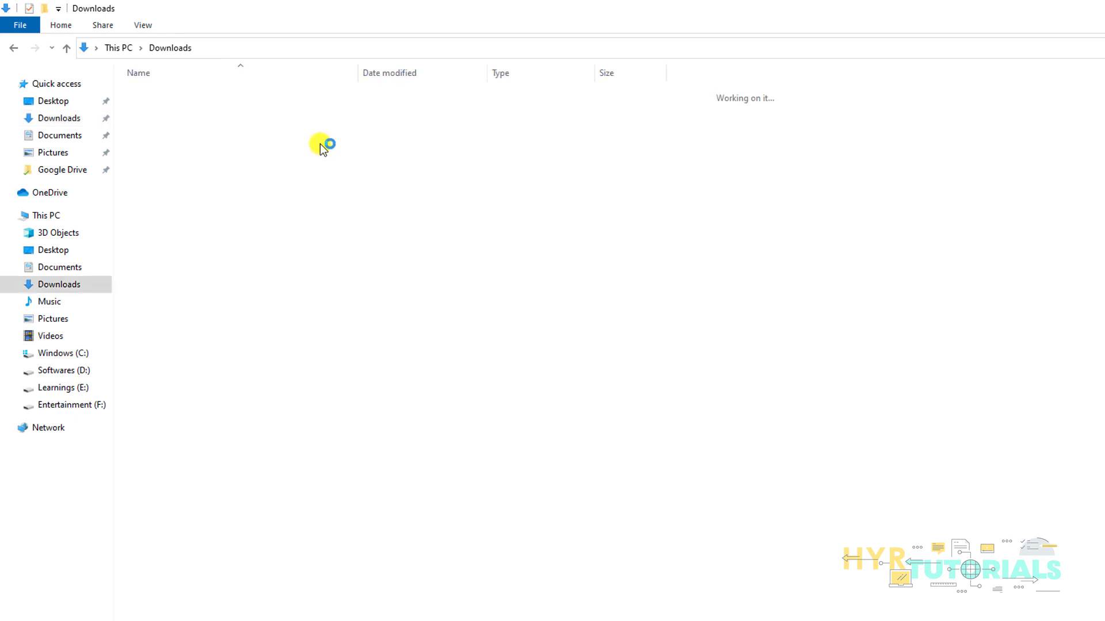
{"action": "double_click", "coordinate": [191, 93]}
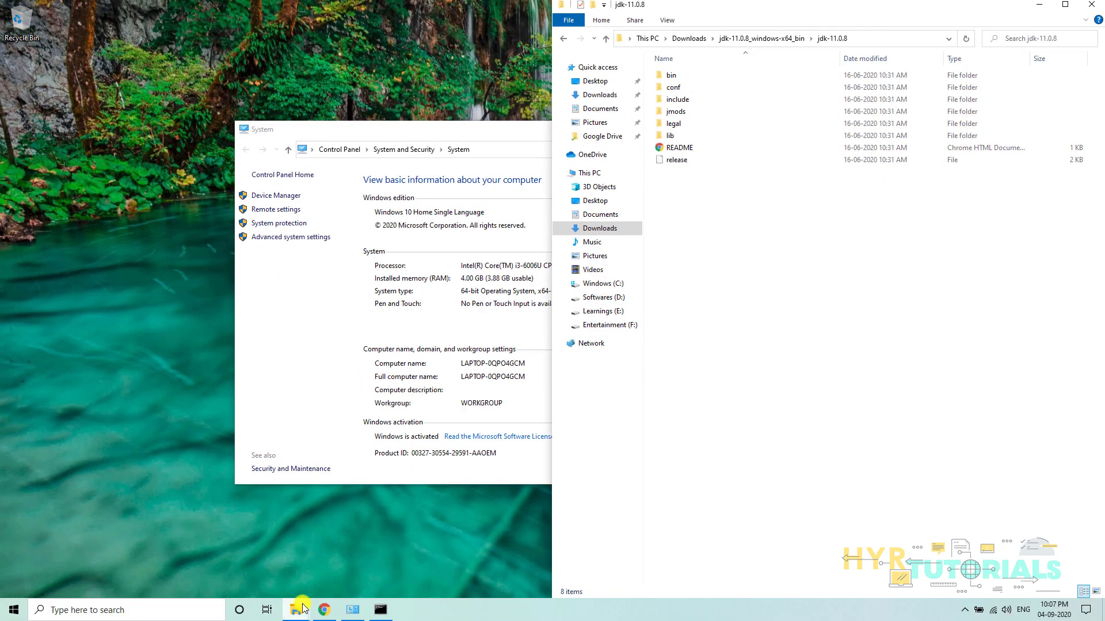
- Put the installed JDK's File Explorer window beside the extracted one and show its C:\Program Files\Java\jdk-11.0.8 folder
{"action": "mouse_move", "coordinate": [296, 608]}
{"action": "left_click", "coordinate": [325, 562]}
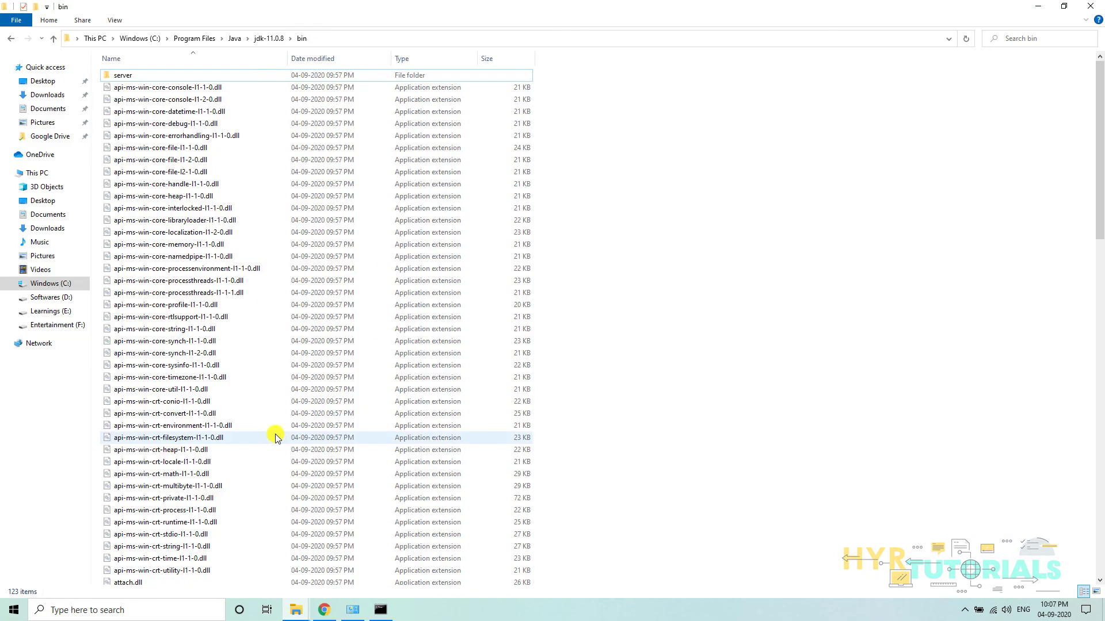
{"action": "key", "text": "super+Left"}
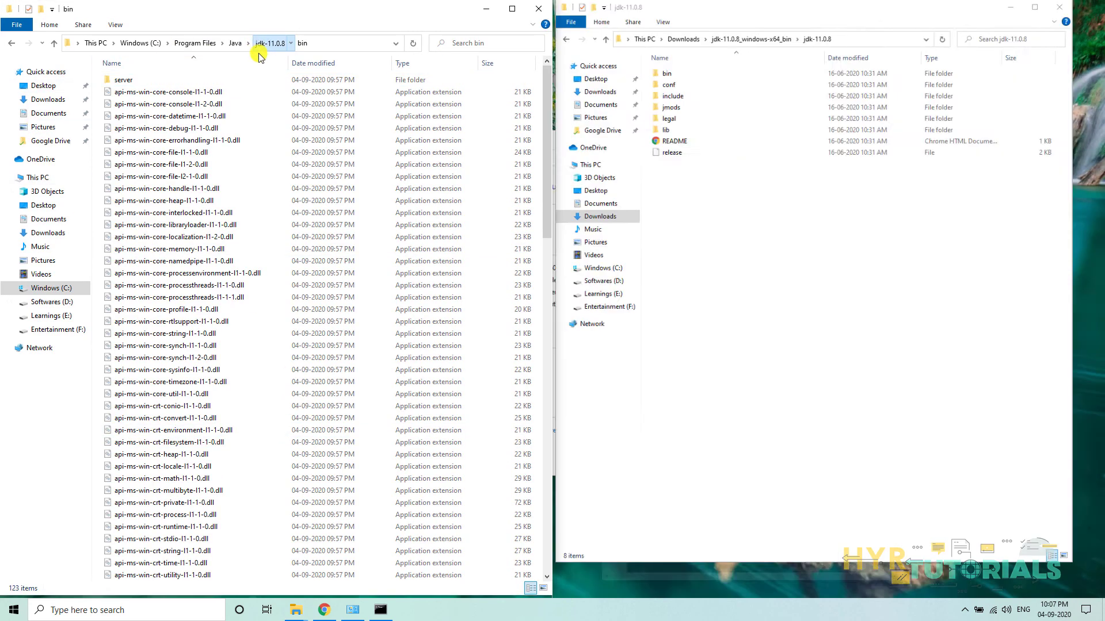
{"action": "left_click", "coordinate": [263, 42]}
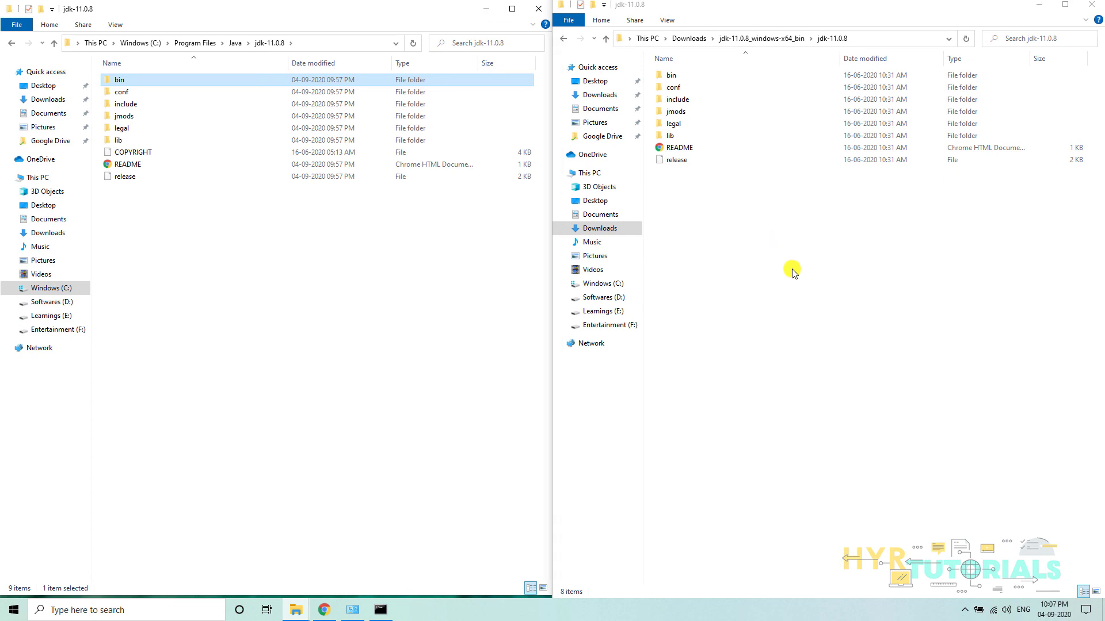
{"action": "left_click", "coordinate": [792, 271]}
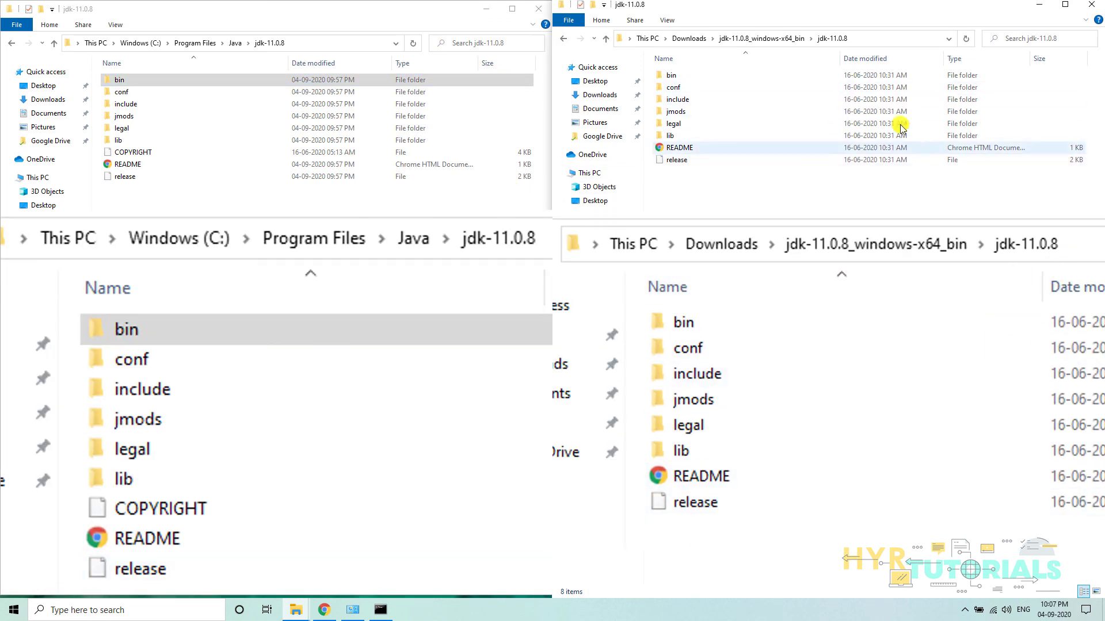
- Check the installed jdk-11.0.8 folder's full path and compare its items one by one with the extracted jdk-11.0.8 folder
{"action": "left_click", "coordinate": [337, 43]}
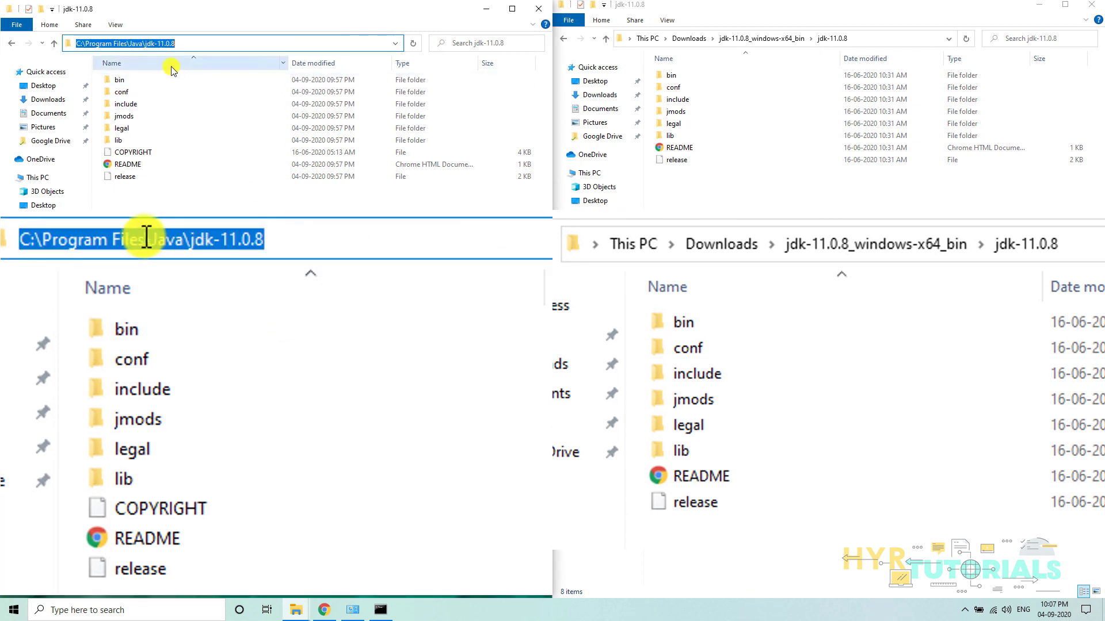
{"action": "left_click", "coordinate": [155, 202]}
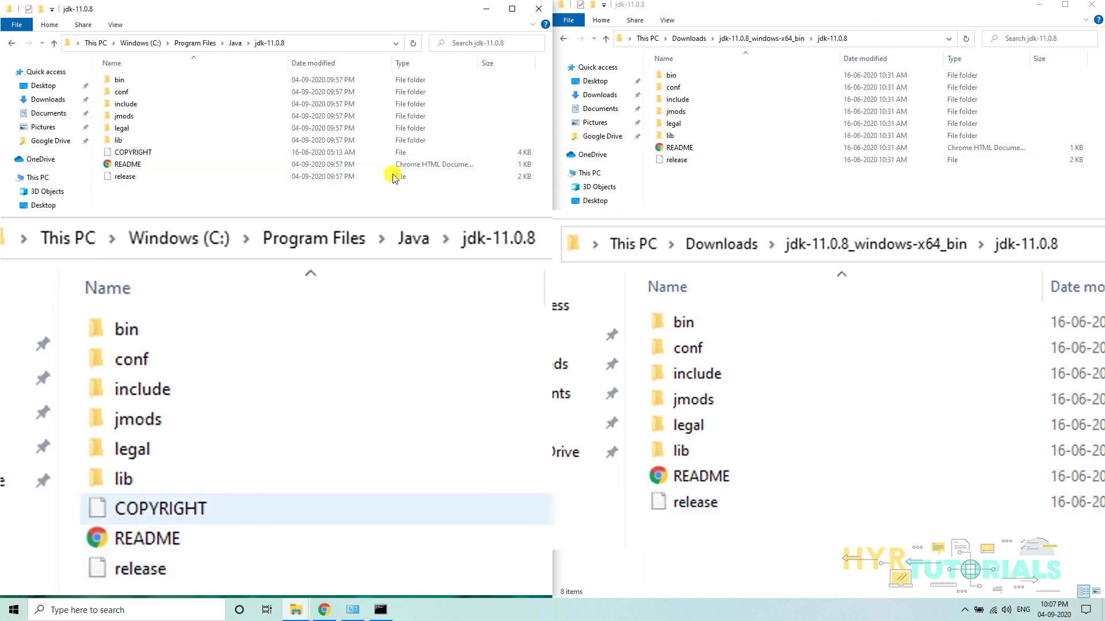
{"action": "left_click", "coordinate": [148, 81]}
{"action": "left_click", "coordinate": [148, 92]}
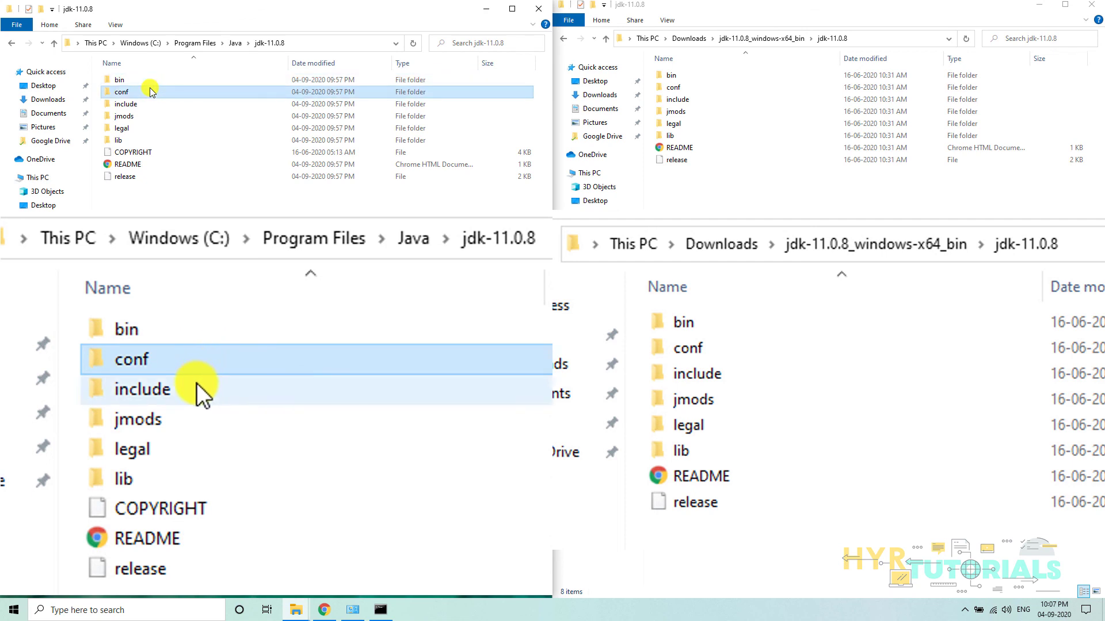
{"action": "left_click", "coordinate": [149, 104]}
{"action": "left_click", "coordinate": [140, 117]}
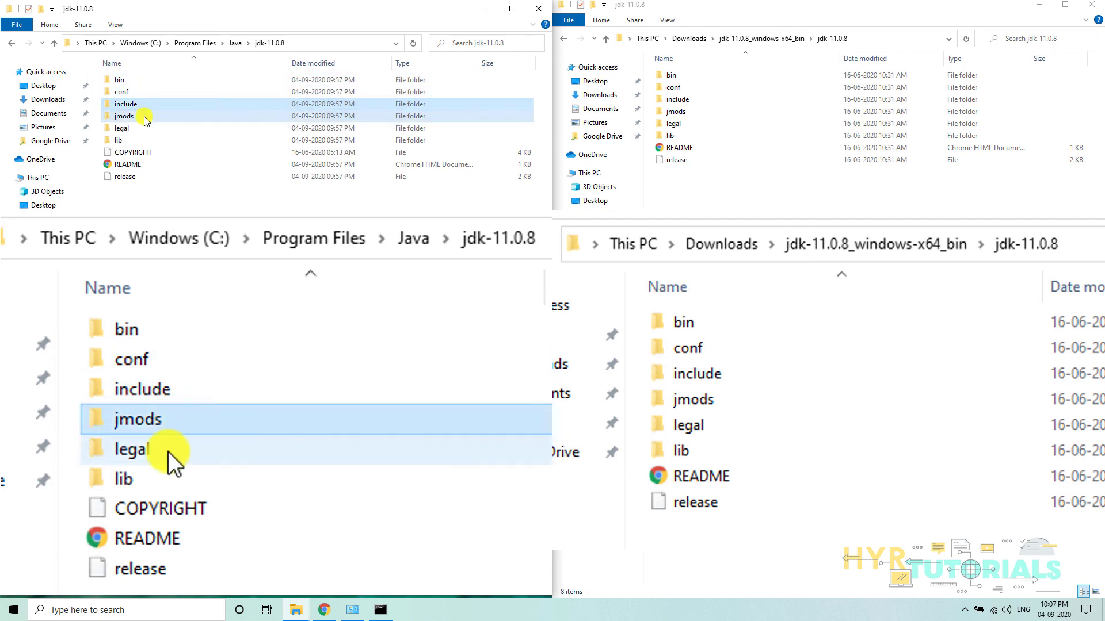
{"action": "left_click", "coordinate": [138, 129]}
{"action": "left_click", "coordinate": [138, 140]}
{"action": "left_click", "coordinate": [144, 152]}
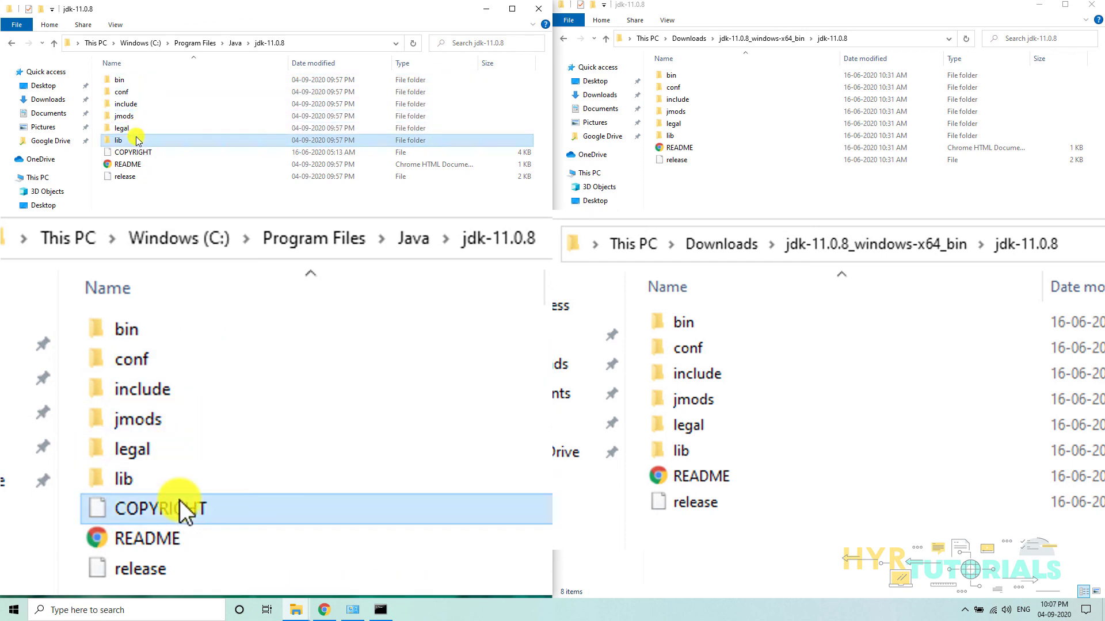
{"action": "left_click", "coordinate": [137, 165]}
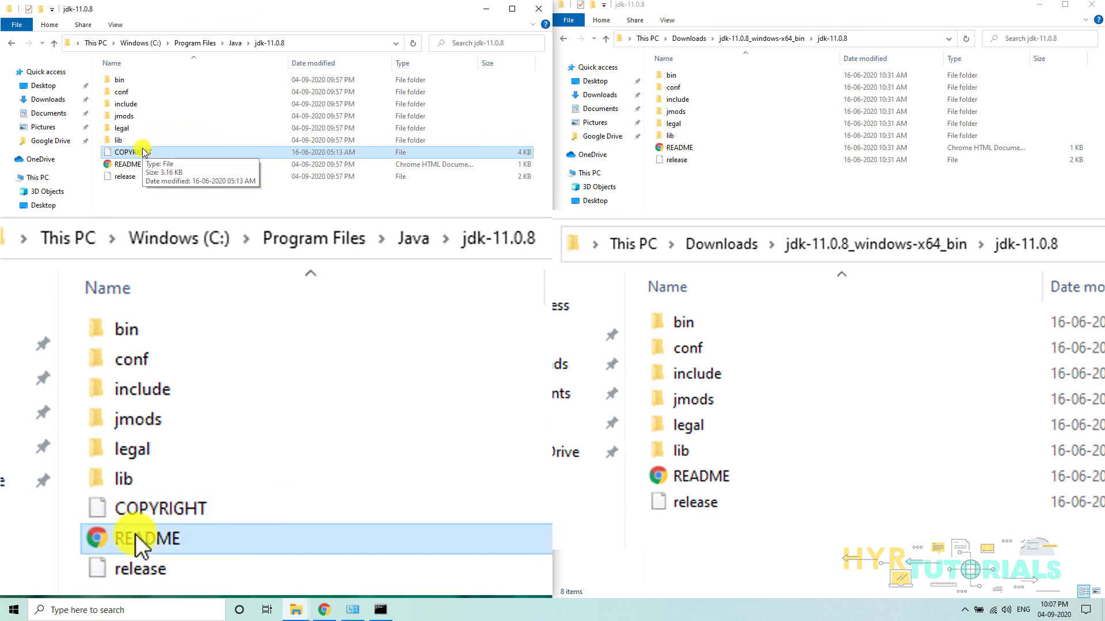
{"action": "left_click", "coordinate": [134, 179]}
{"action": "left_click", "coordinate": [766, 168]}
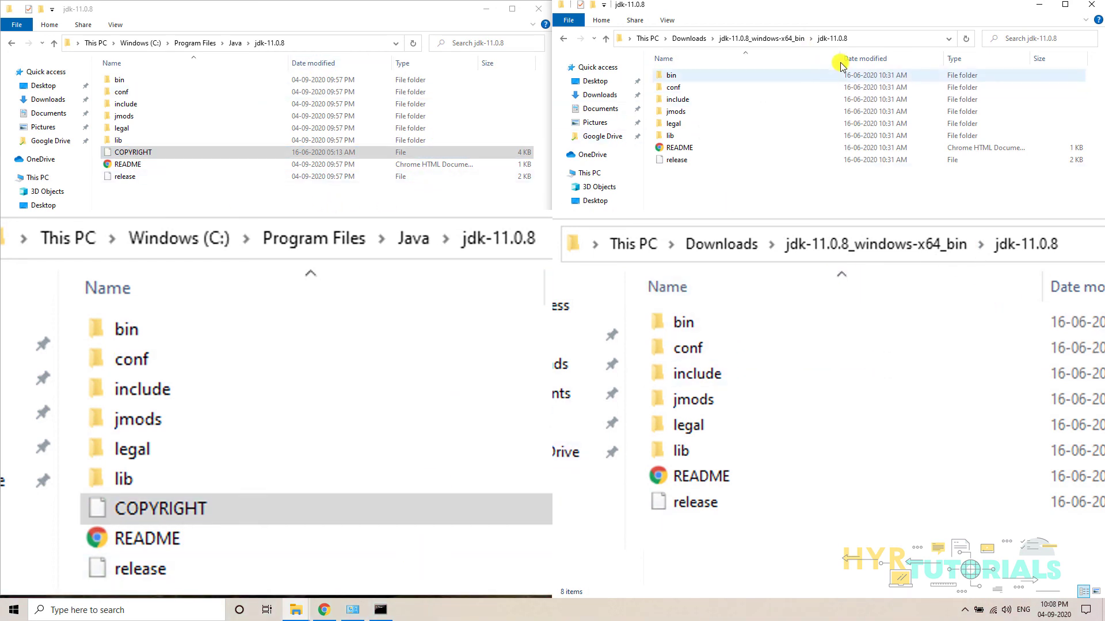
- Open the bin folder inside the extracted jdk-11.0.8 folder and examine its full path
{"action": "left_click", "coordinate": [872, 37]}
{"action": "double_click", "coordinate": [743, 81]}
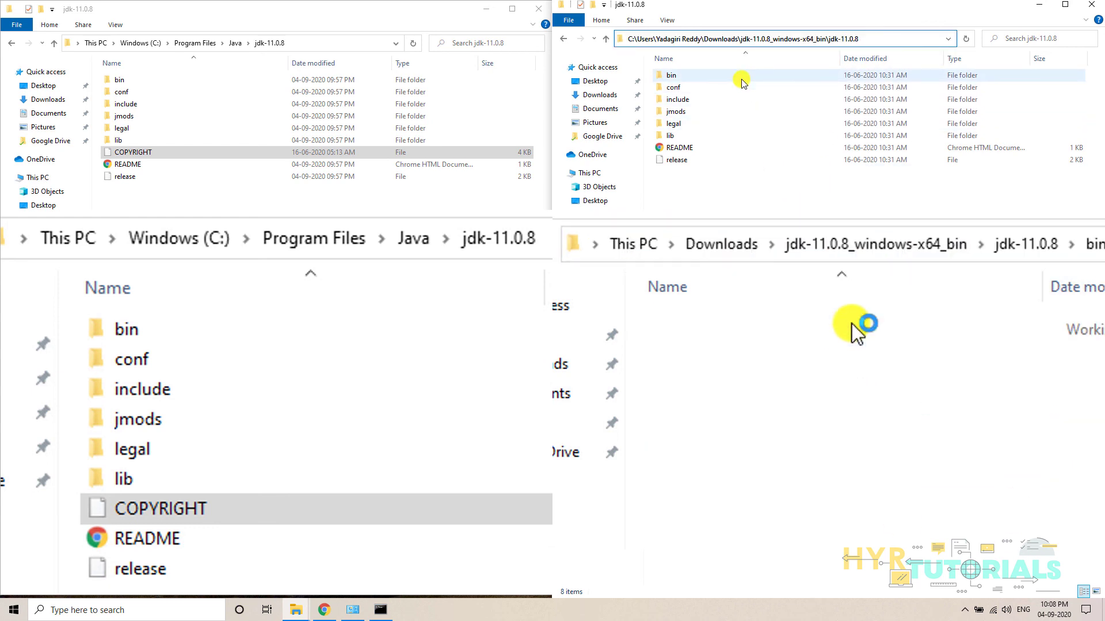
{"action": "left_click", "coordinate": [908, 39]}
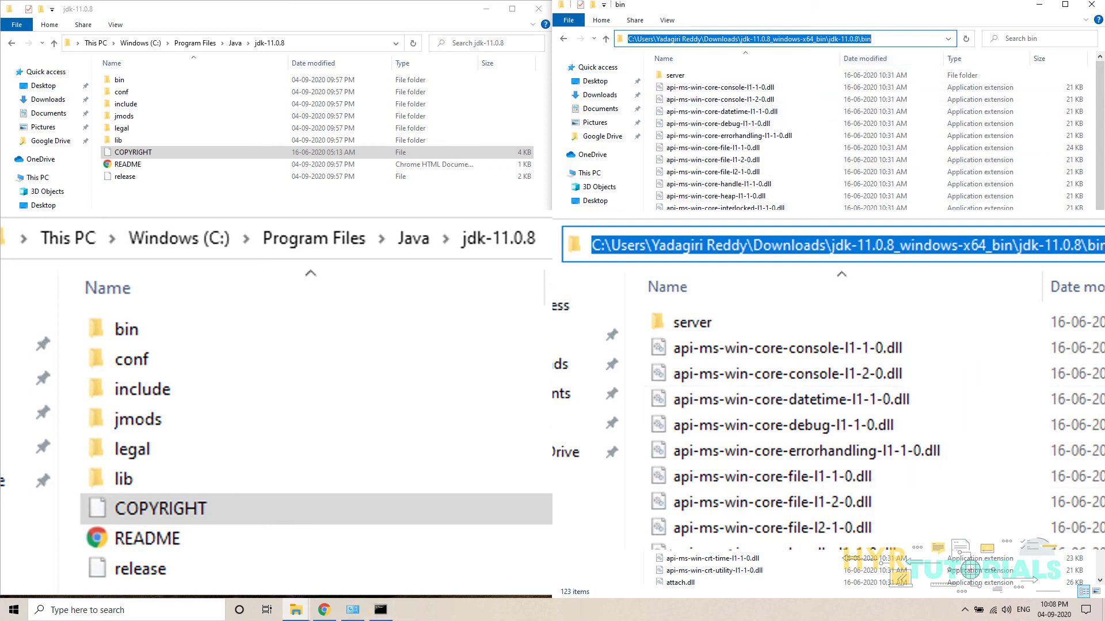
{"action": "left_click", "coordinate": [719, 346]}
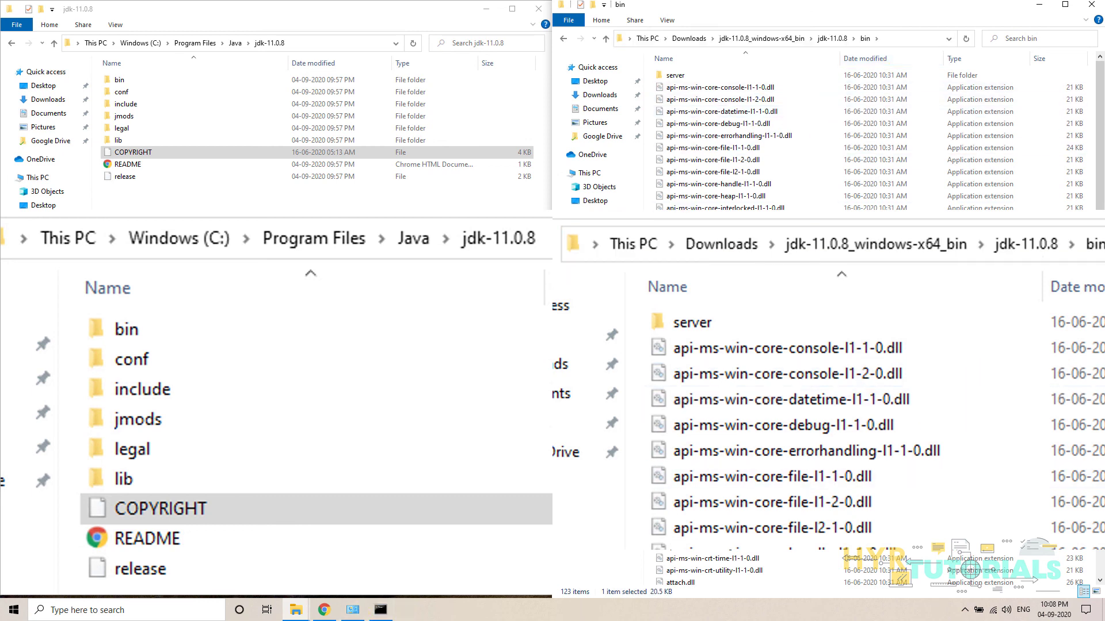